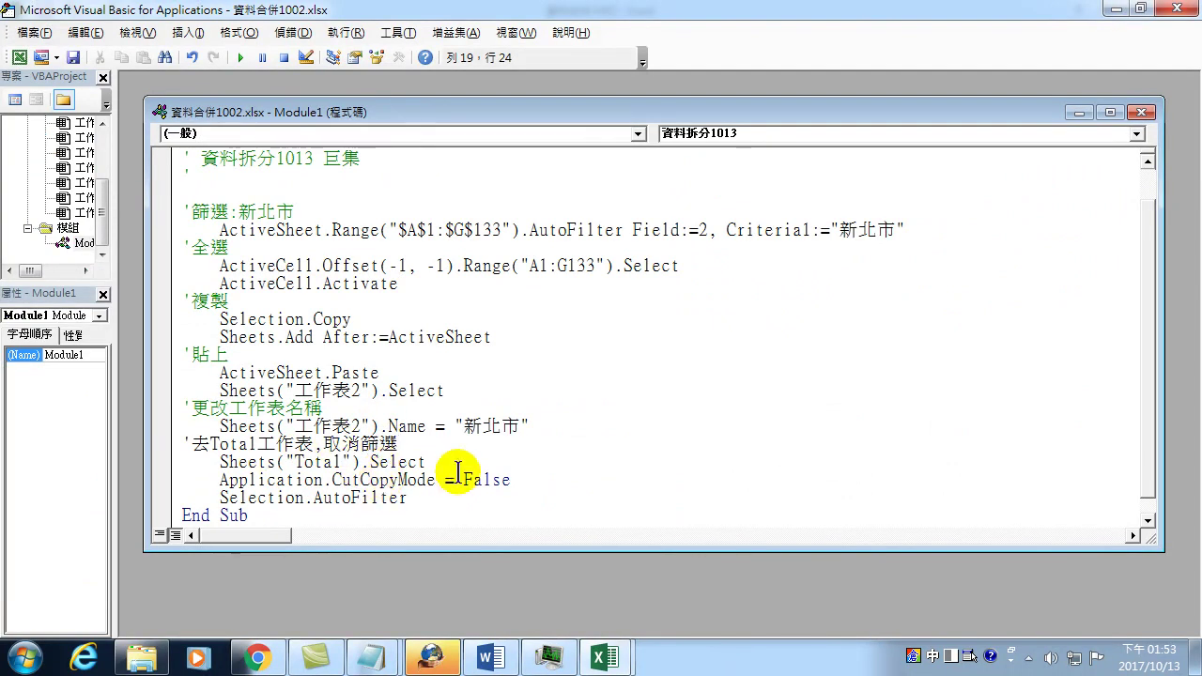
- Review the hard-coded 新北市 filter criterion and the 工作表2 select and rename lines
{"action": "left_click_drag", "start_coordinate": [812, 230], "coordinate": [895, 231]}
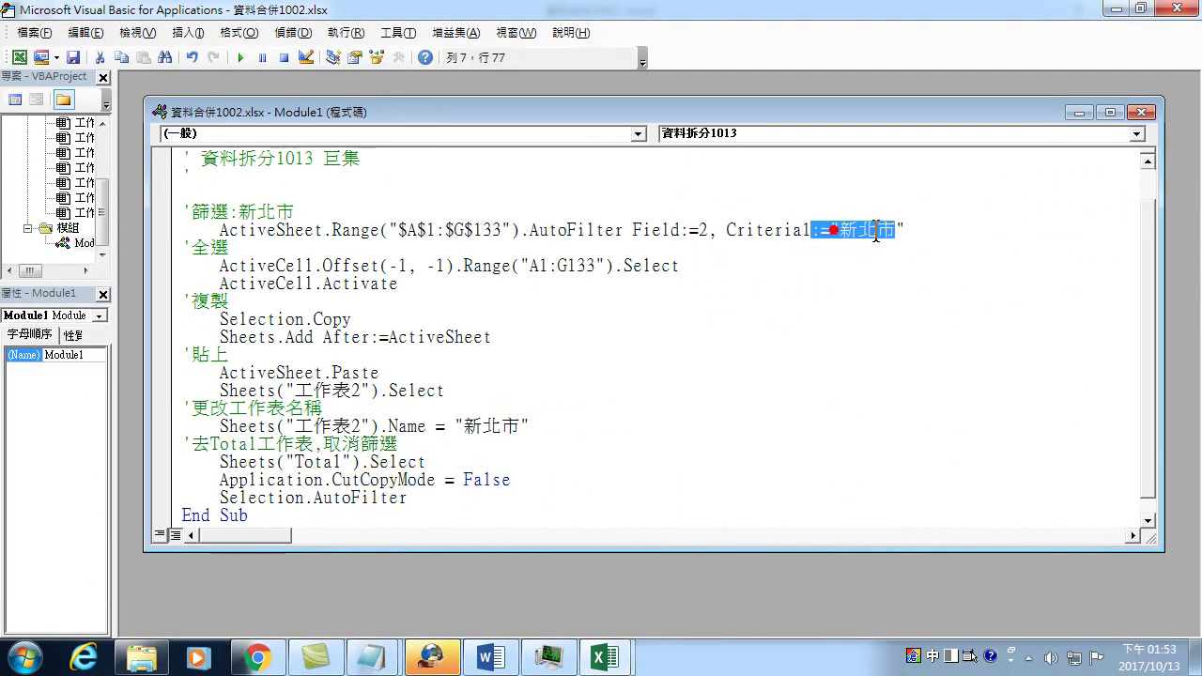
{"action": "left_click", "coordinate": [832, 262]}
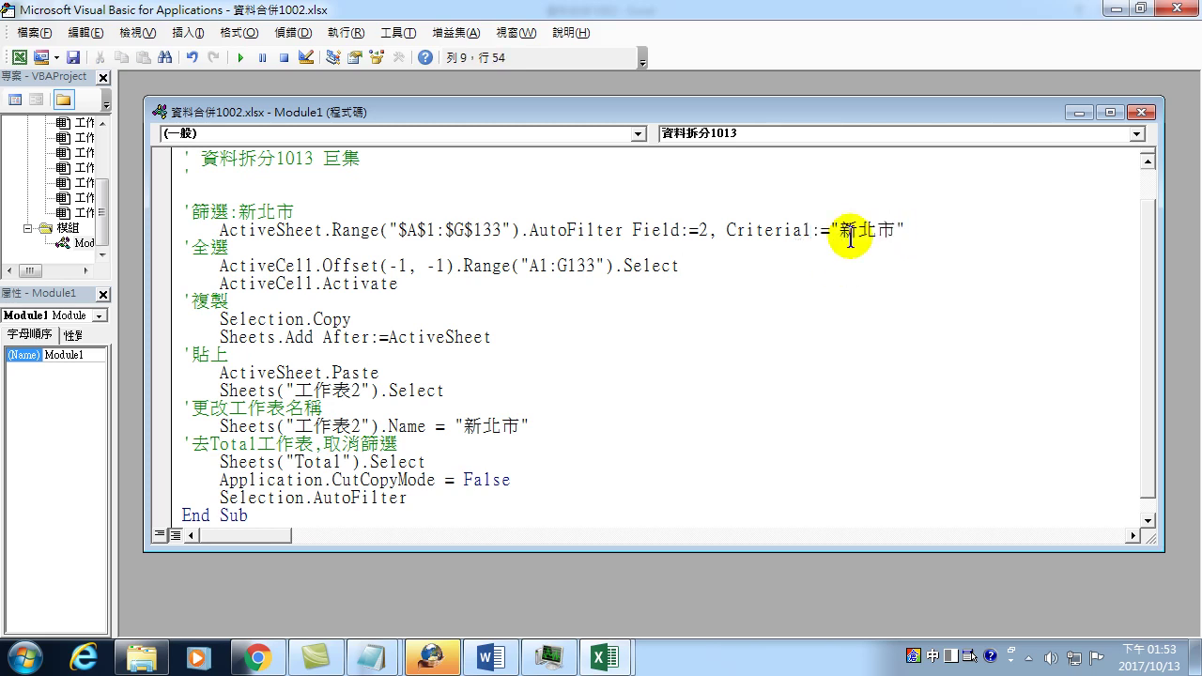
{"action": "left_click_drag", "start_coordinate": [856, 230], "coordinate": [885, 230]}
{"action": "left_click", "coordinate": [841, 231]}
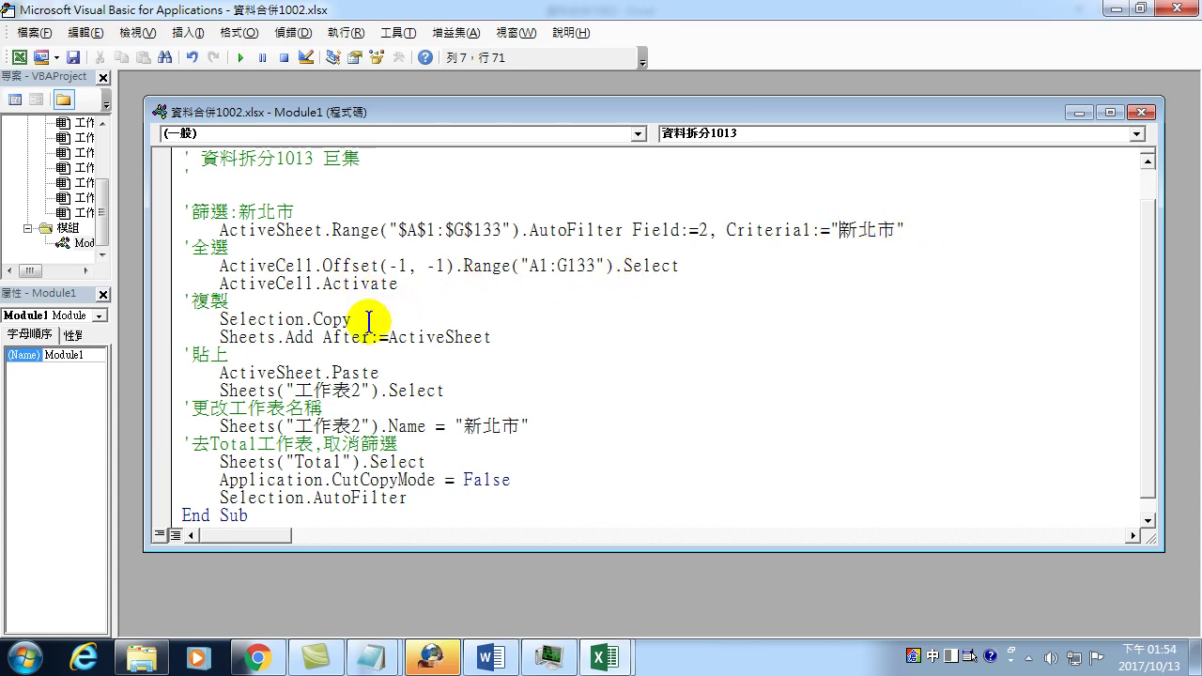
{"action": "left_click_drag", "start_coordinate": [294, 391], "coordinate": [369, 391]}
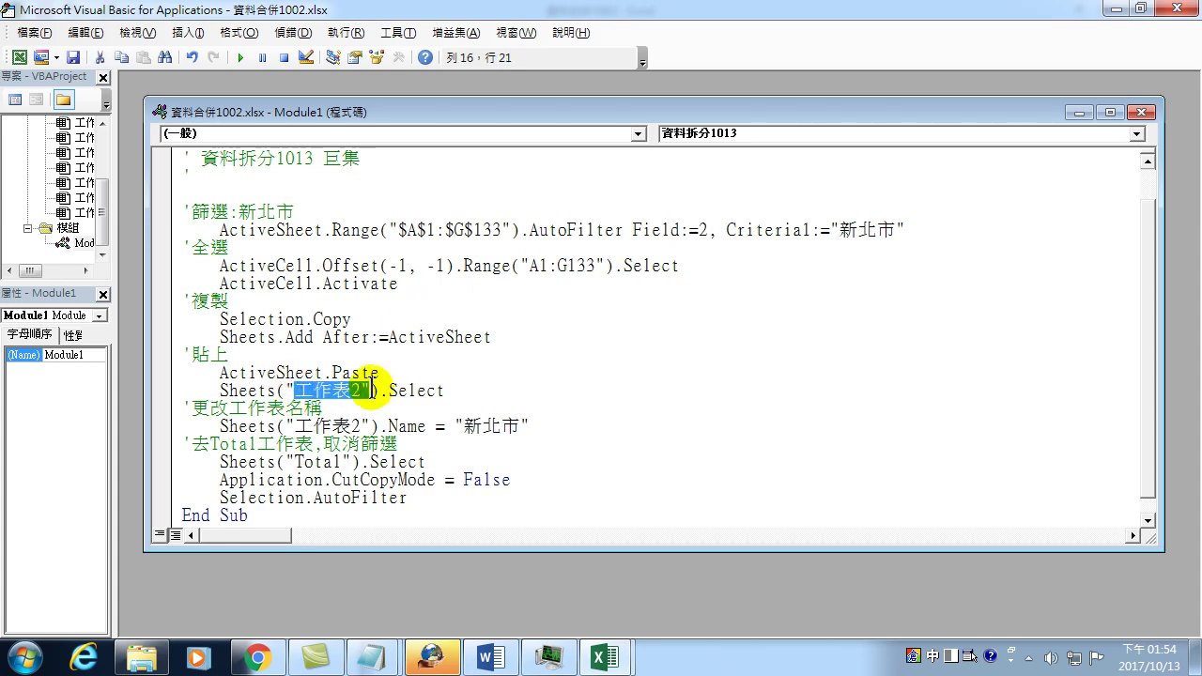
{"action": "left_click_drag", "start_coordinate": [294, 426], "coordinate": [370, 427]}
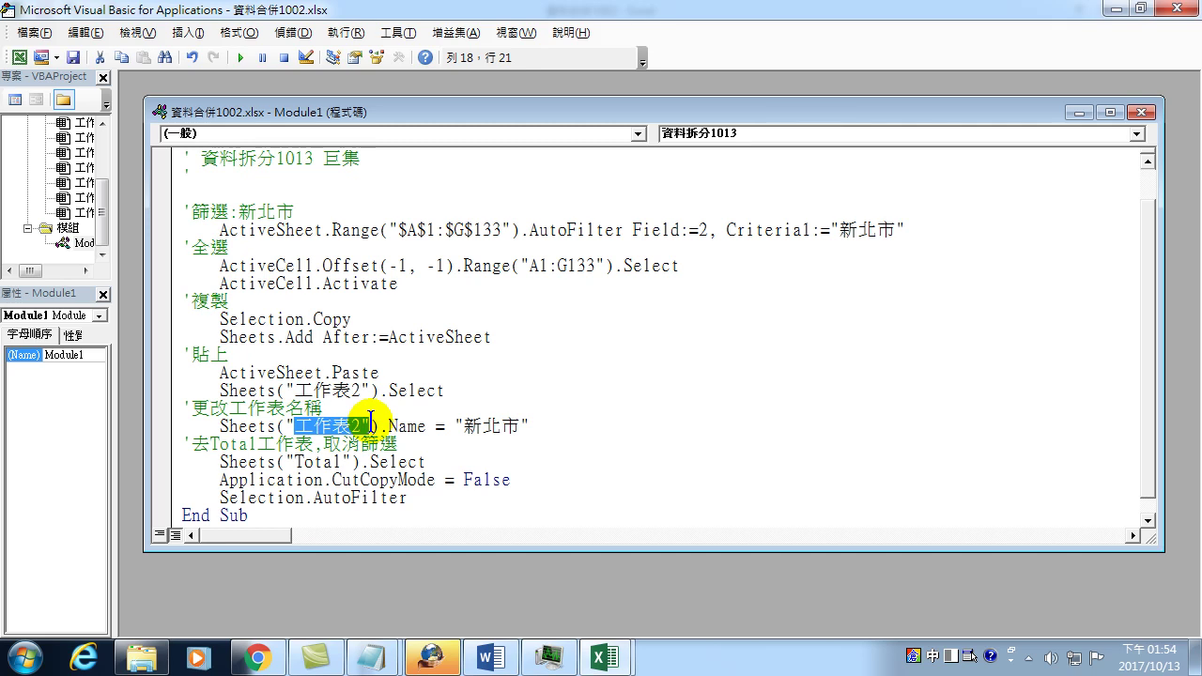
{"action": "left_click", "coordinate": [535, 426]}
{"action": "left_click_drag", "start_coordinate": [536, 426], "coordinate": [484, 426]}
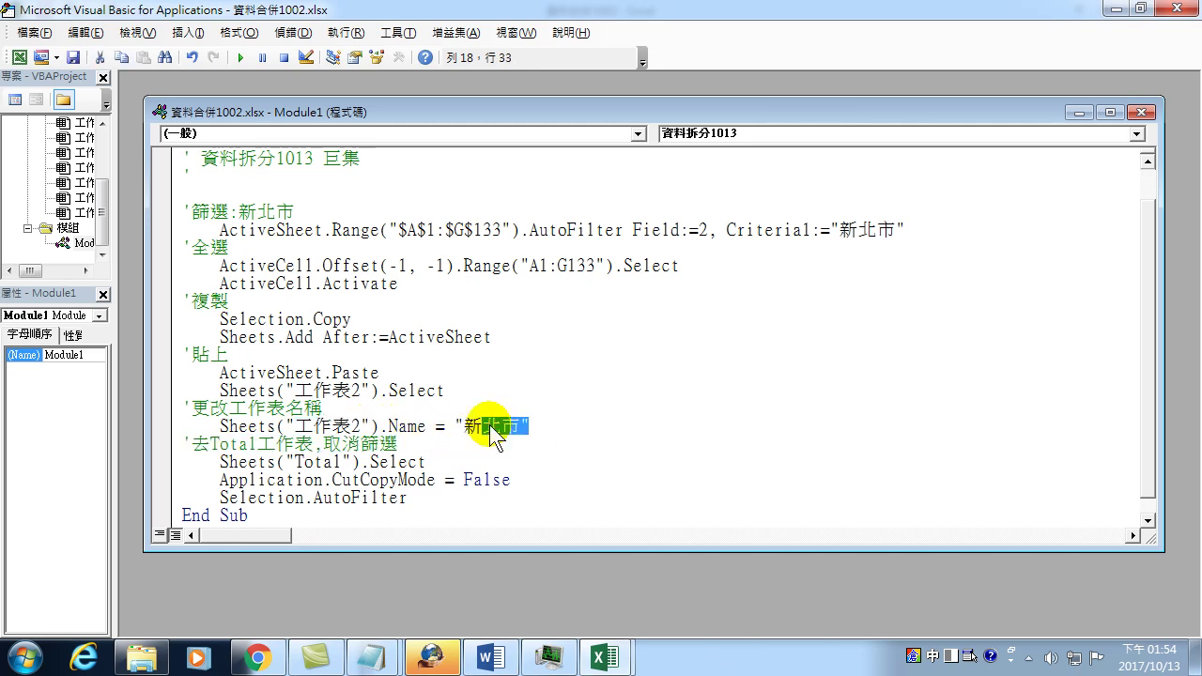
{"action": "left_click", "coordinate": [880, 227]}
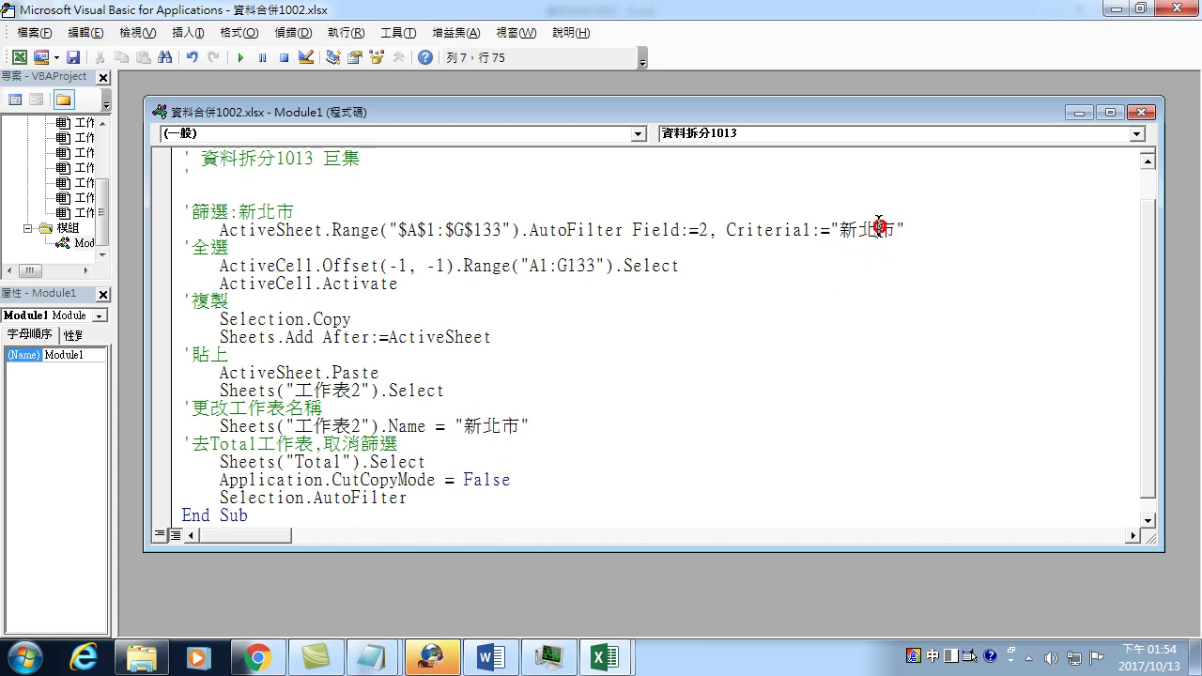
{"action": "left_click_drag", "start_coordinate": [837, 229], "coordinate": [898, 229]}
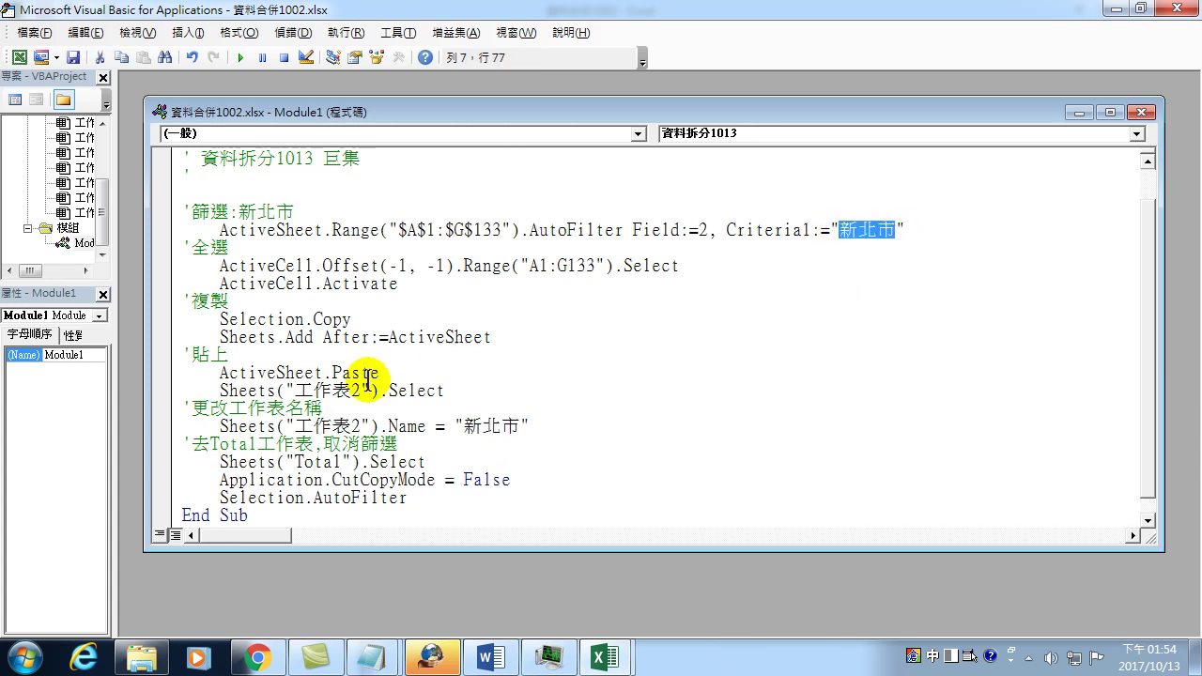
{"action": "left_click_drag", "start_coordinate": [294, 390], "coordinate": [350, 391]}
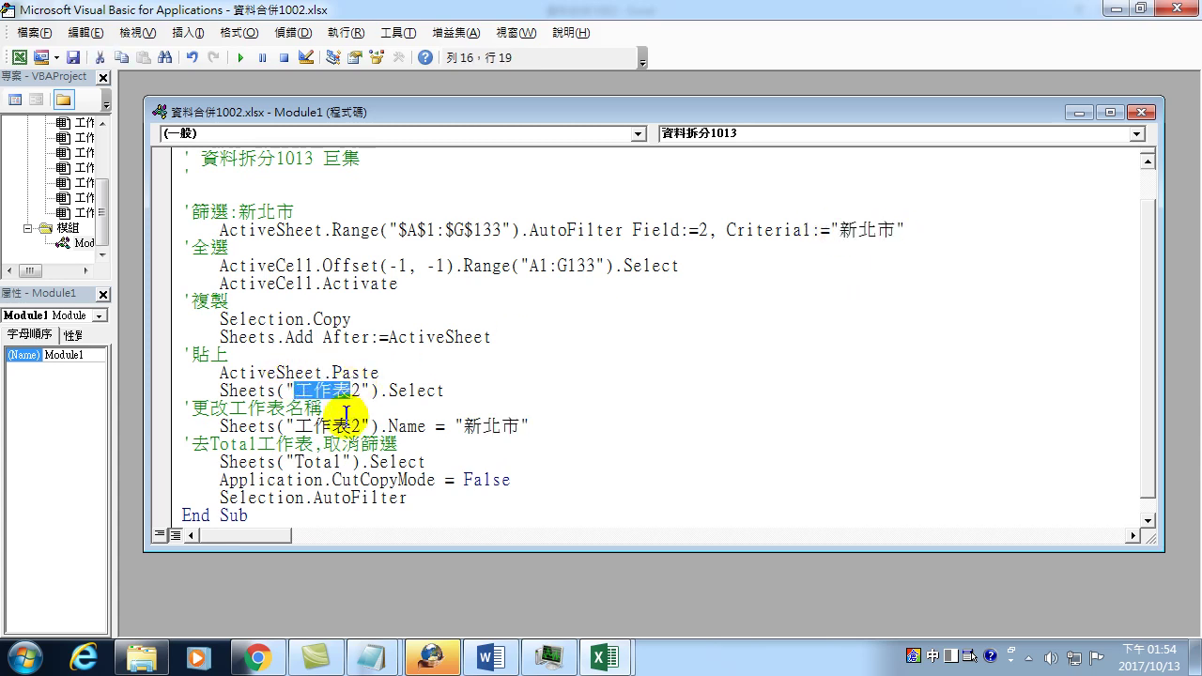
{"action": "left_click_drag", "start_coordinate": [294, 427], "coordinate": [363, 427]}
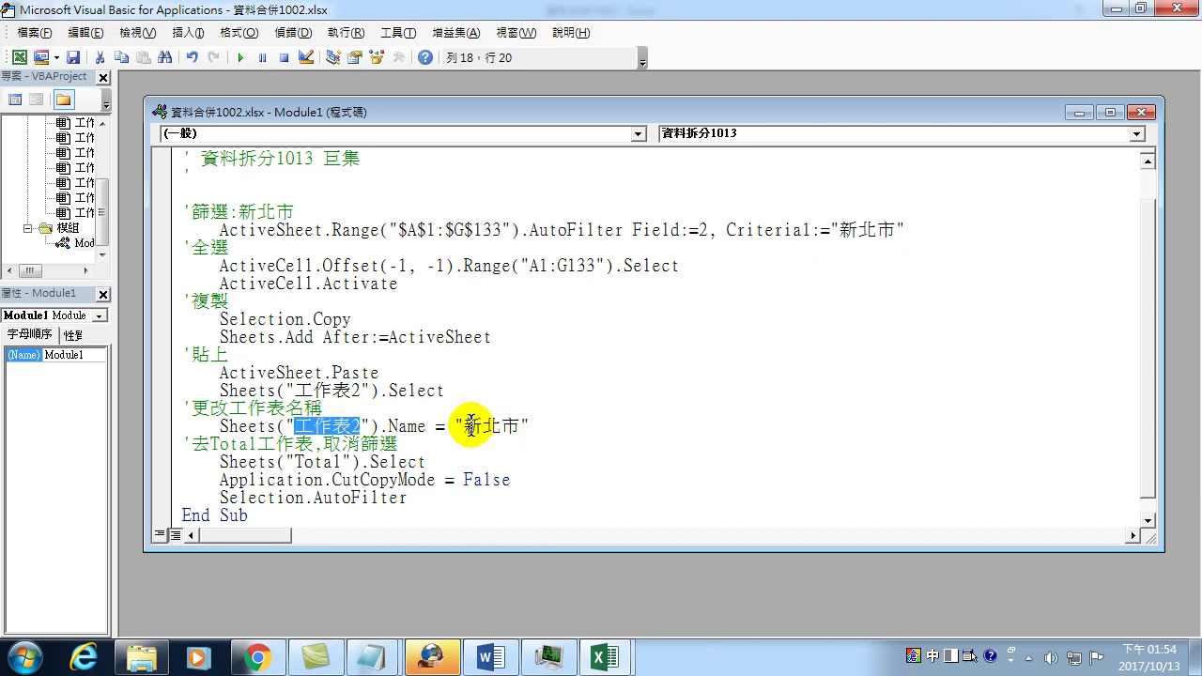
{"action": "left_click_drag", "start_coordinate": [464, 426], "coordinate": [520, 426]}
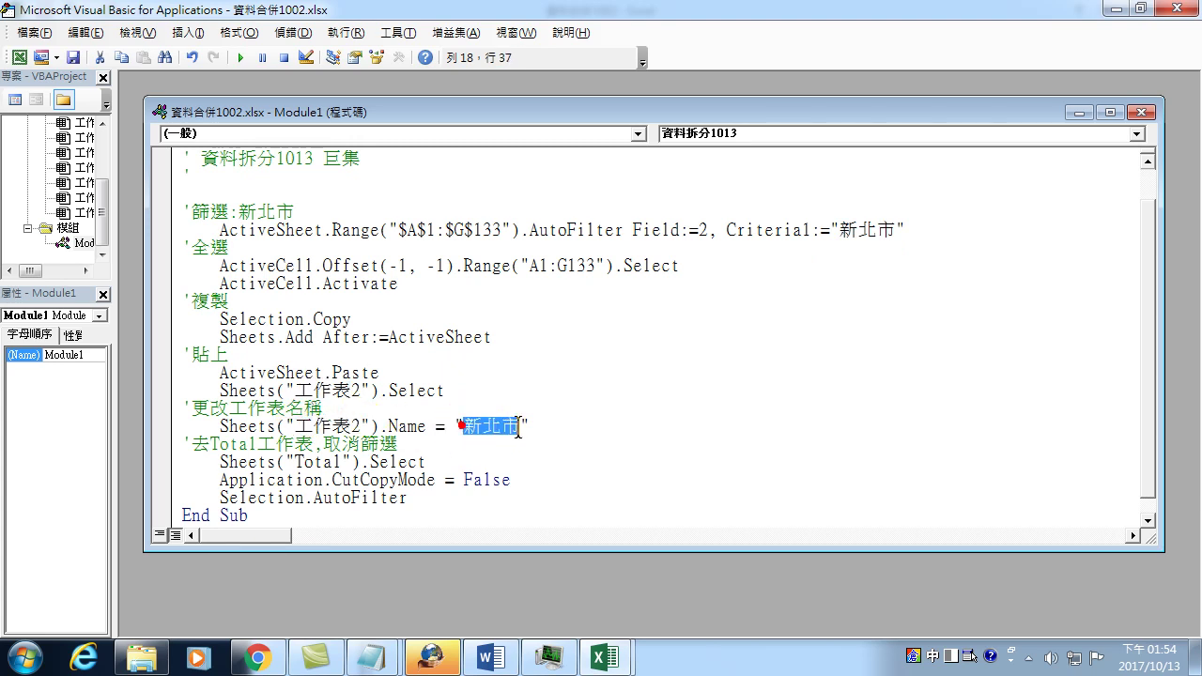
- Replace the quoted 新北市 criterion with Sheets("List").Cells(12, "E").Value
{"action": "left_click", "coordinate": [867, 233]}
{"action": "left_click_drag", "start_coordinate": [830, 234], "coordinate": [908, 235]}
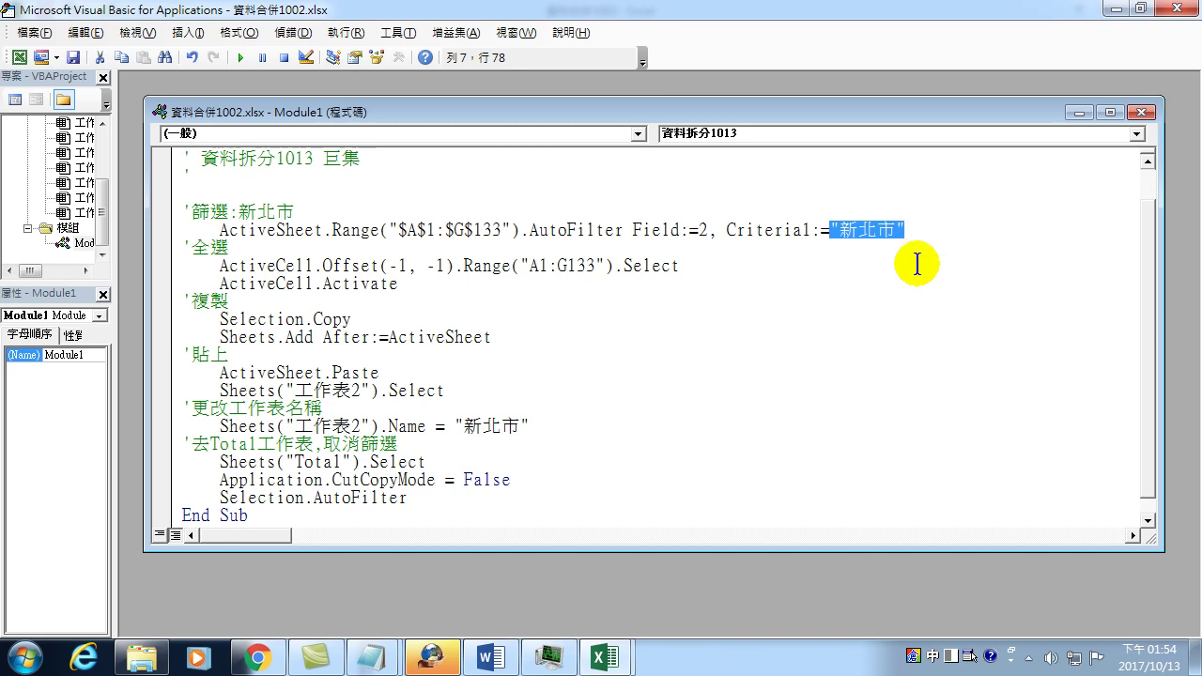
{"action": "type", "text": "sheets"}
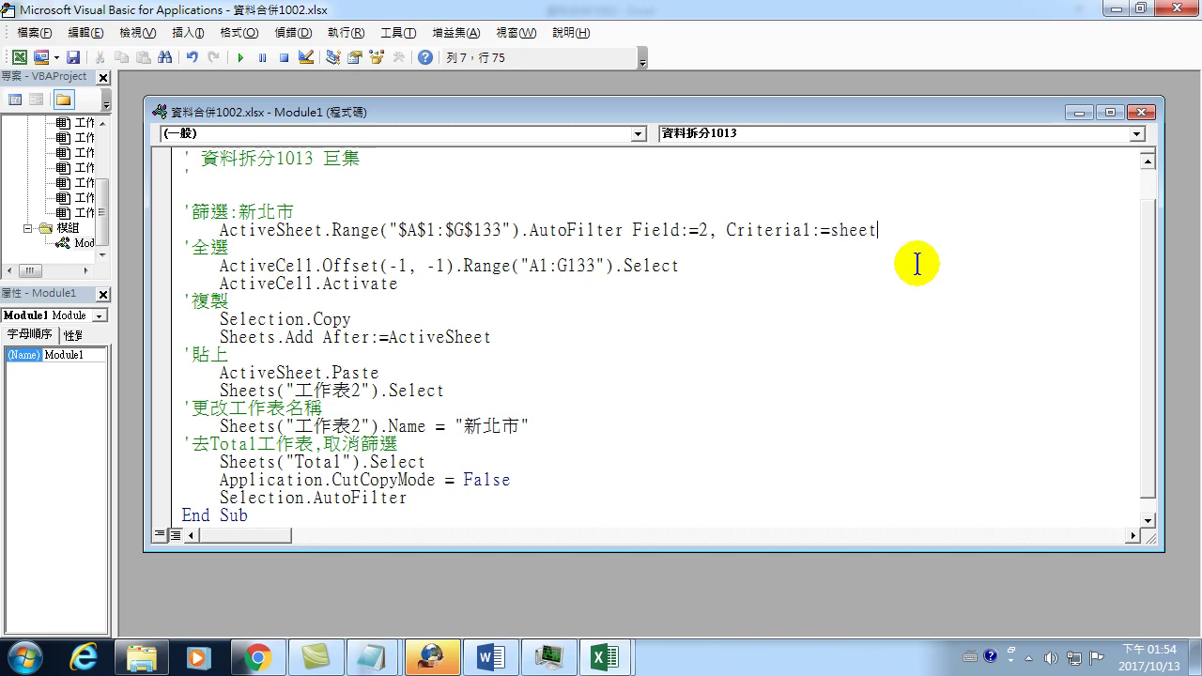
{"action": "type", "text": "(\"L"}
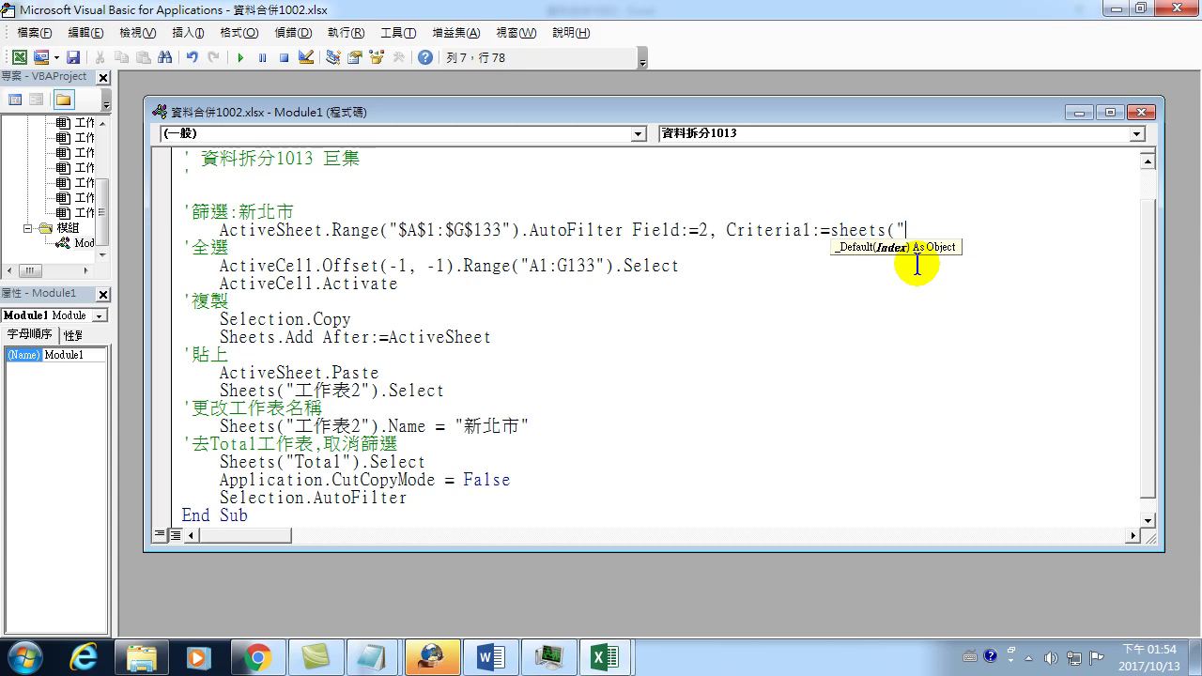
{"action": "type", "text": "ist"}
{"action": "type", "text": "\")"}
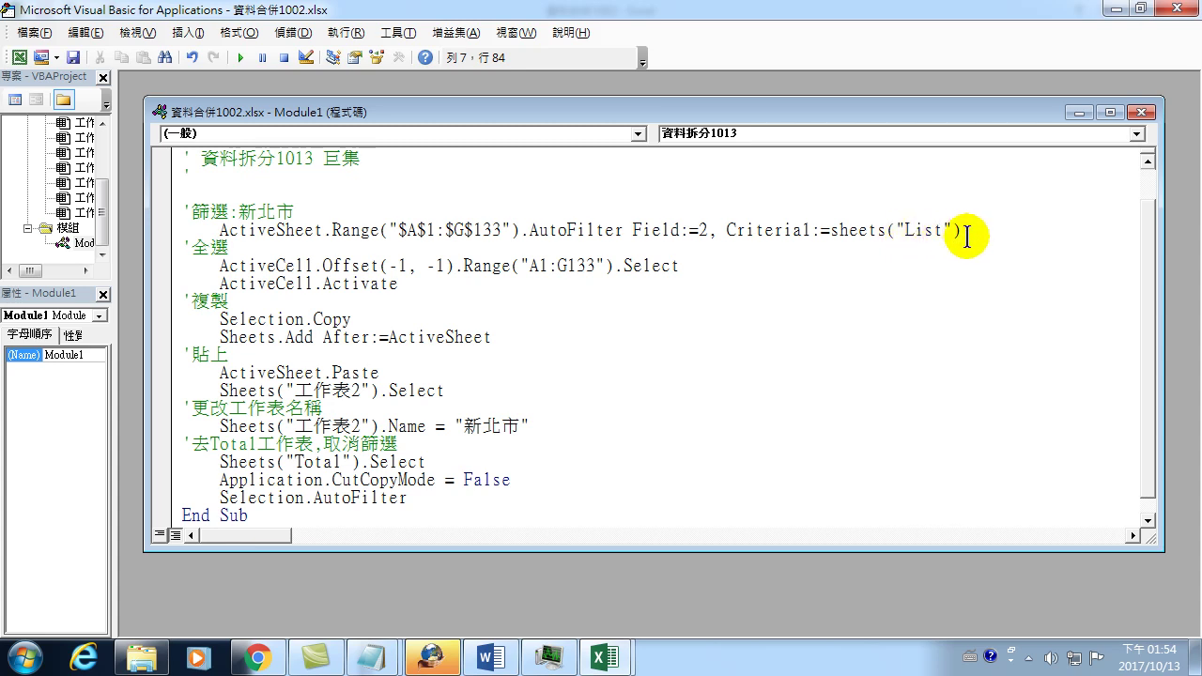
{"action": "type", "text": "."}
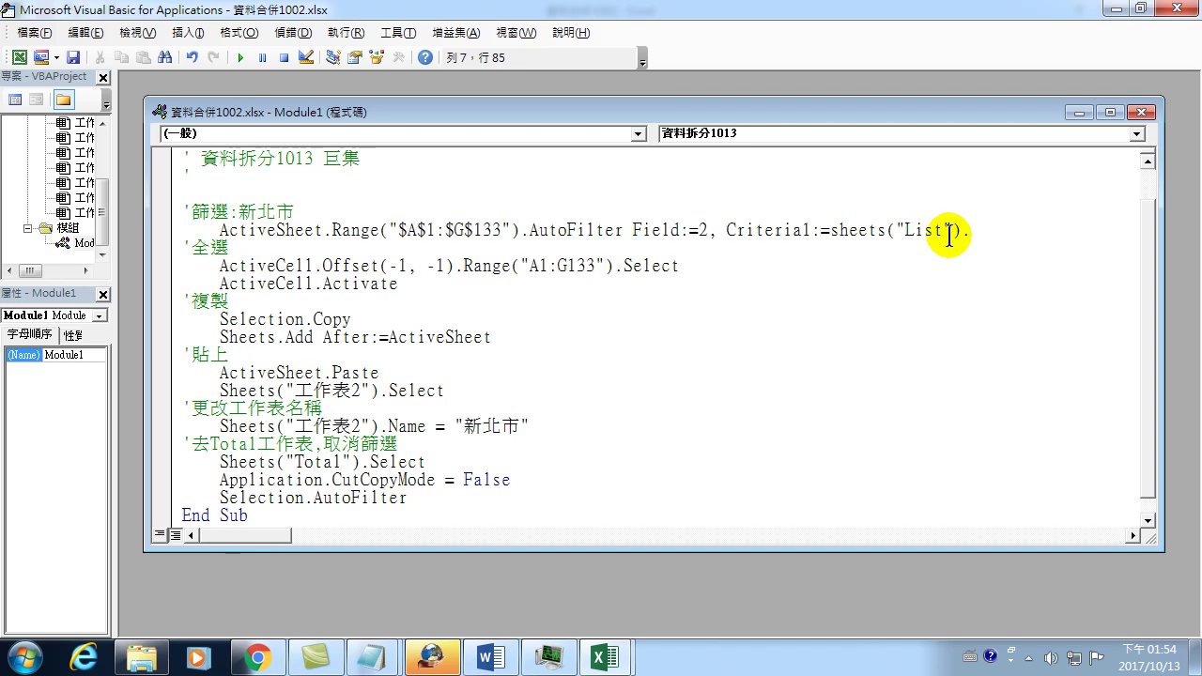
{"action": "type", "text": "cells"}
{"action": "type", "text": "(12,"}
{"action": "type", "text": "\"E\""}
{"action": "type", "text": "."}
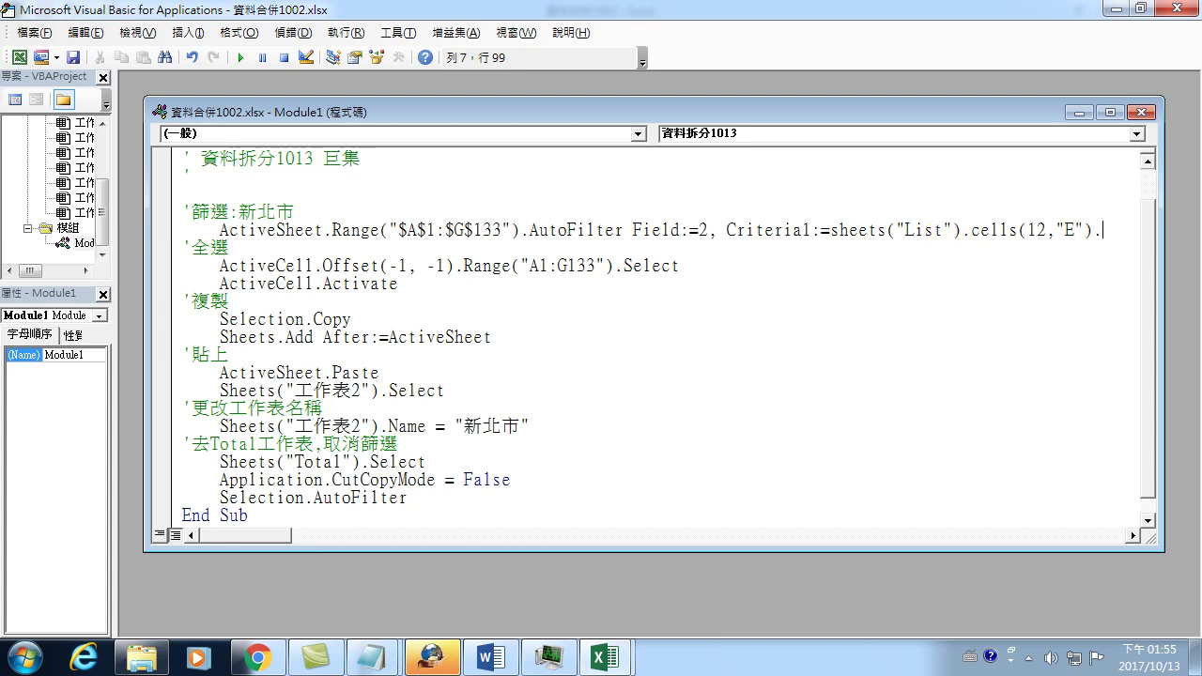
{"action": "type", "text": "val"}
{"action": "type", "text": "ue"}
{"action": "left_click", "coordinate": [703, 306]}
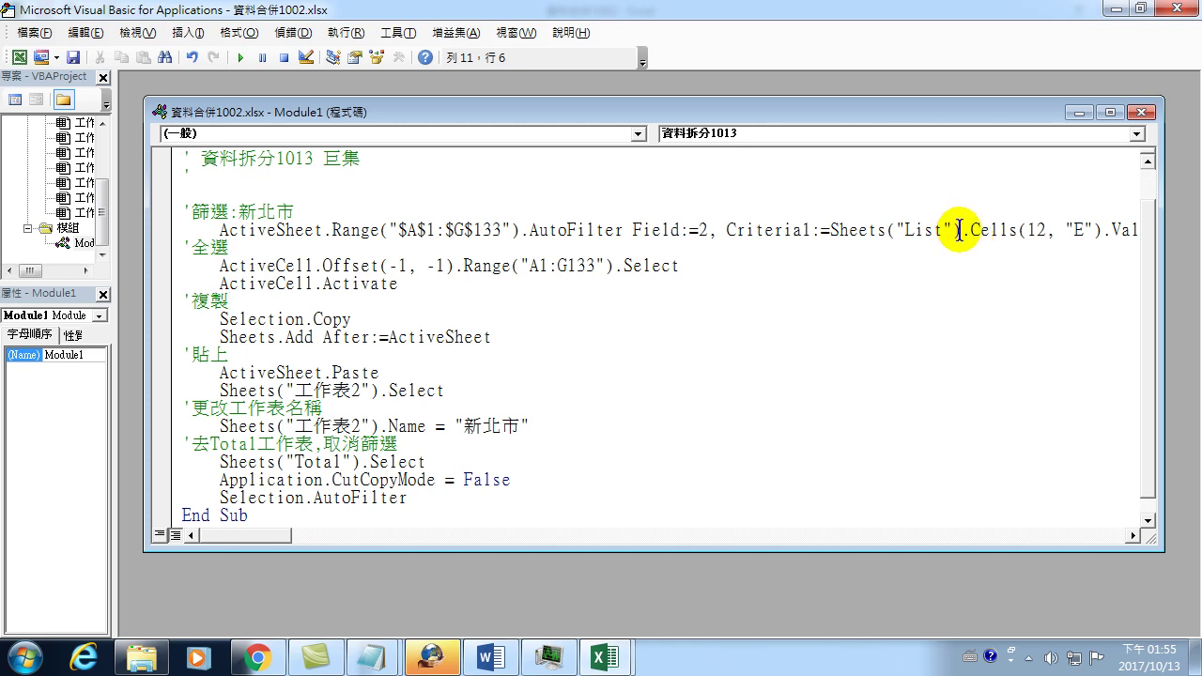
- Change the sheet-select line from 工作表2 to Sheets(ActiveSheet.Name)
{"action": "left_click_drag", "start_coordinate": [989, 235], "coordinate": [1092, 235]}
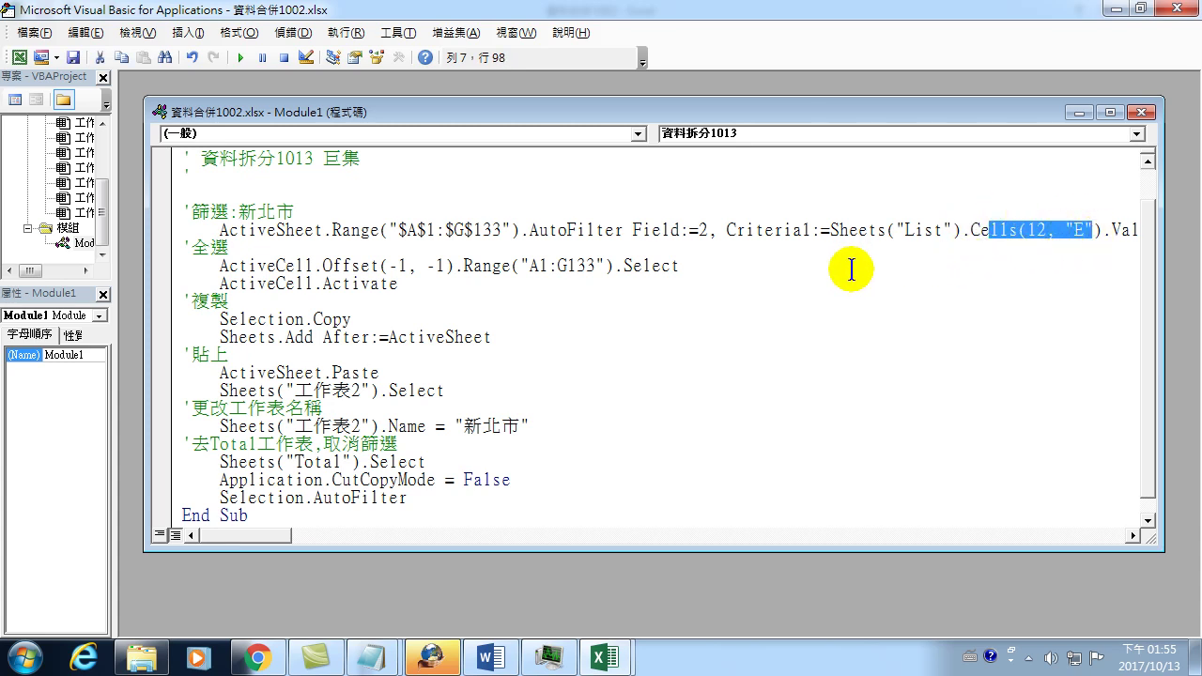
{"action": "left_click", "coordinate": [558, 301]}
{"action": "left_click_drag", "start_coordinate": [286, 391], "coordinate": [368, 391]}
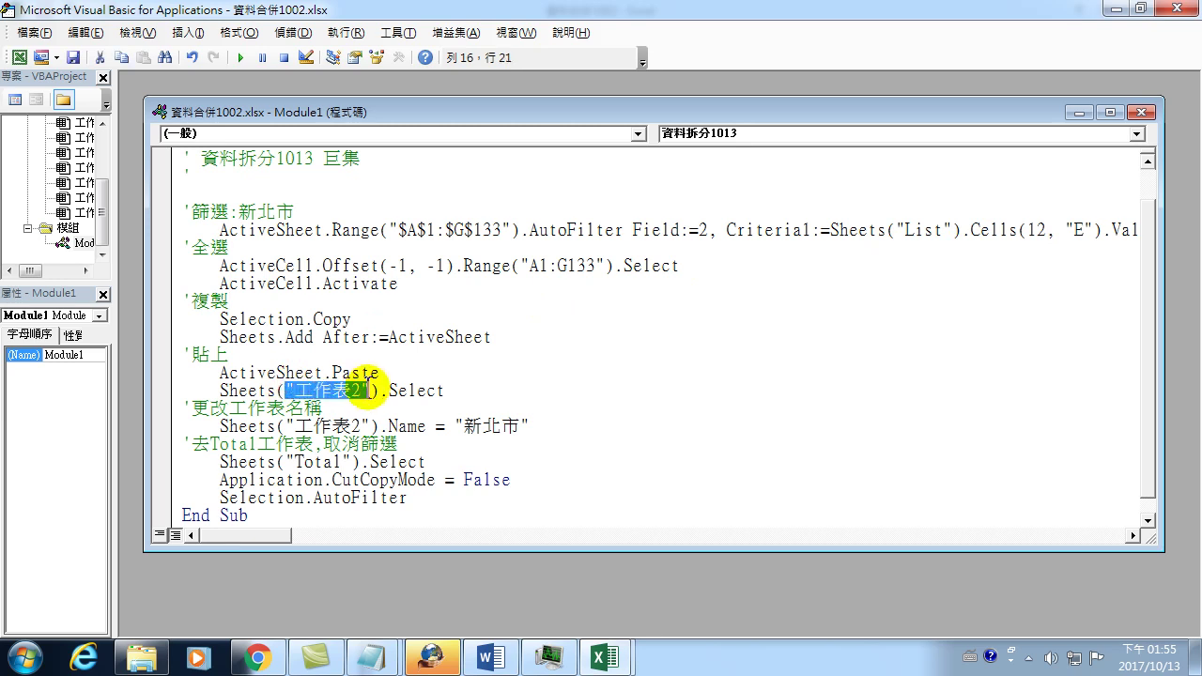
{"action": "type", "text": "activesheet.name"}
{"action": "left_click", "coordinate": [371, 427]}
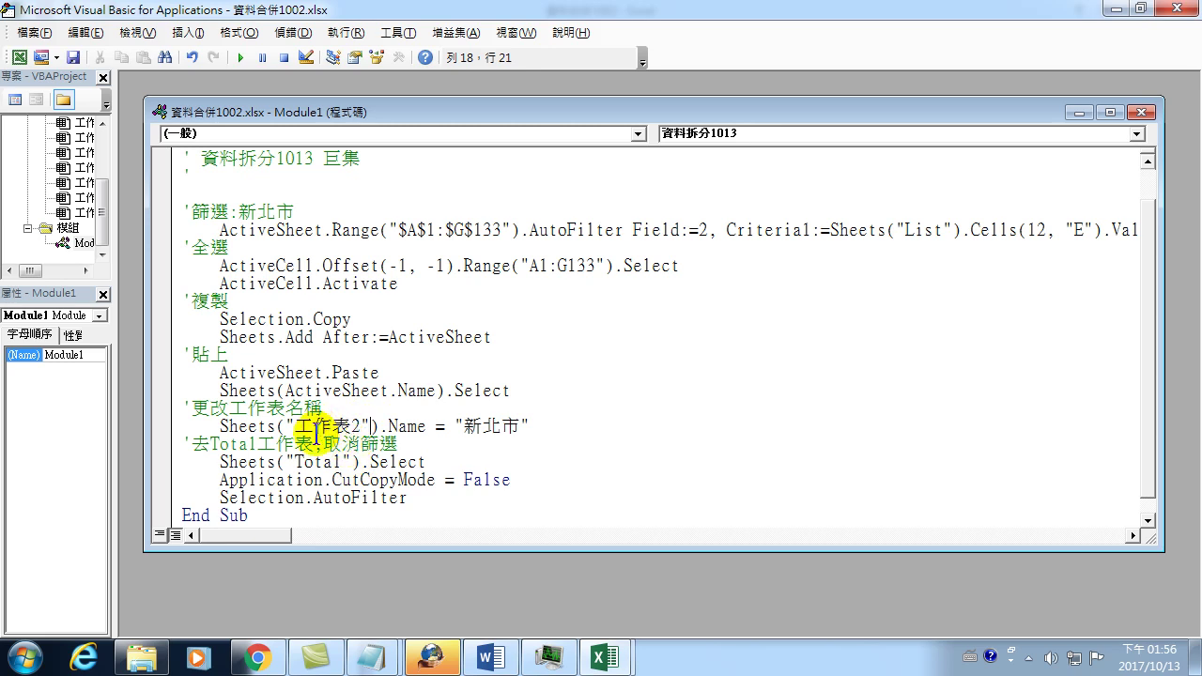
- Make the rename line use Sheets(ActiveSheet.Name) instead of 工作表2
{"action": "left_click_drag", "start_coordinate": [285, 391], "coordinate": [350, 391]}
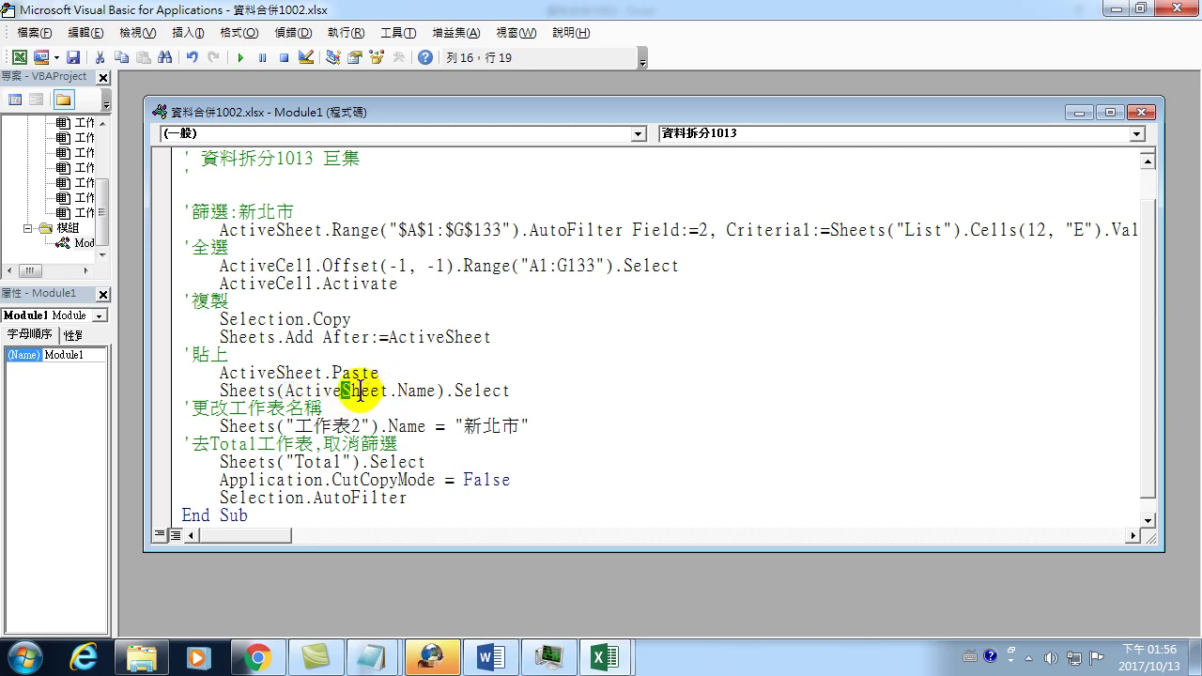
{"action": "left_click", "coordinate": [400, 390]}
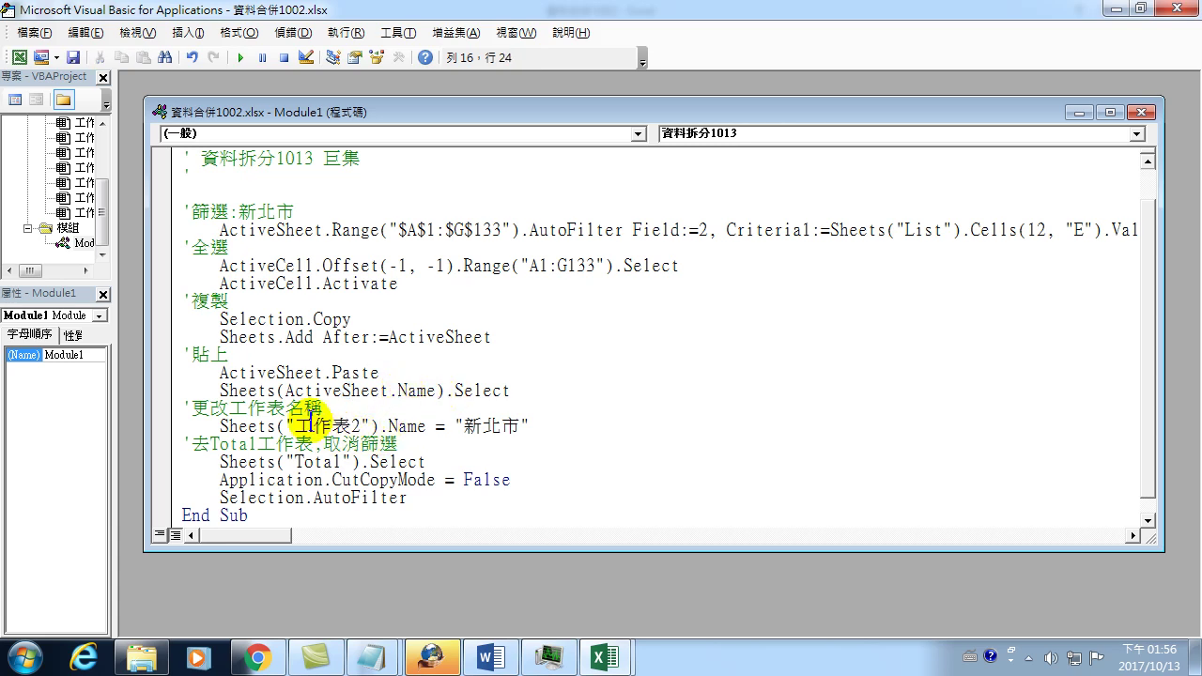
{"action": "left_click_drag", "start_coordinate": [284, 425], "coordinate": [371, 425]}
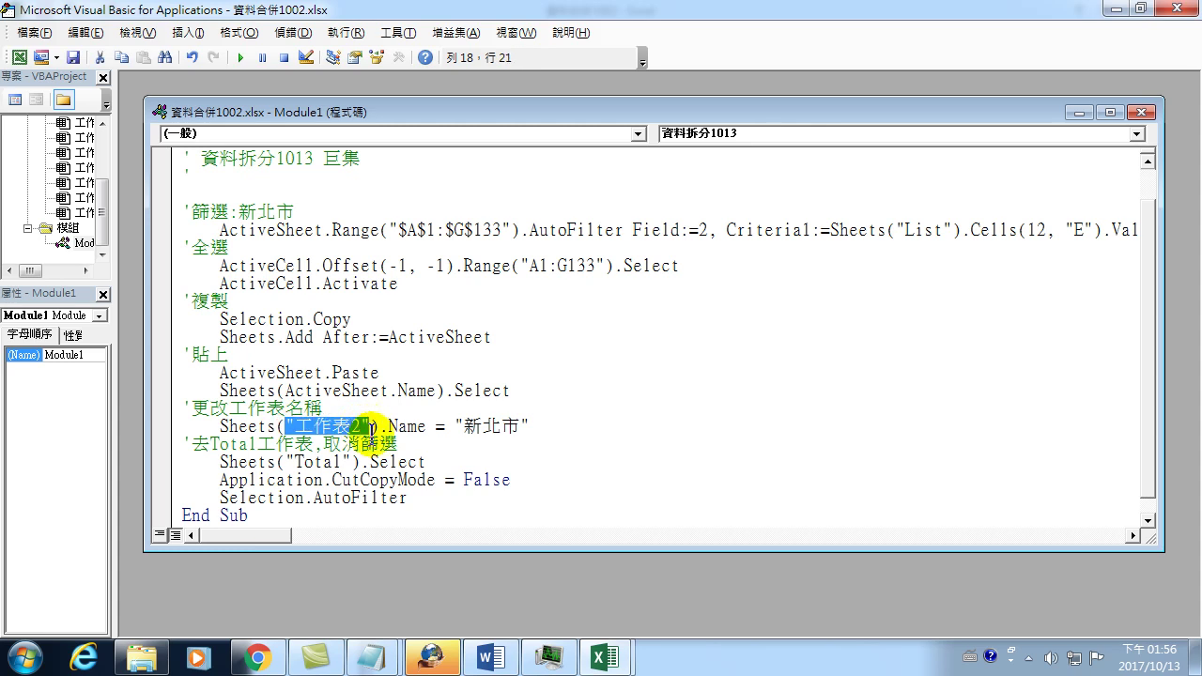
{"action": "type", "text": "activesheet.name"}
{"action": "left_click", "coordinate": [369, 481]}
{"action": "mouse_move", "coordinate": [548, 427]}
{"action": "left_mouse_down"}
{"action": "mouse_move", "coordinate": [564, 442]}
{"action": "mouse_move", "coordinate": [565, 427]}
{"action": "left_mouse_up"}
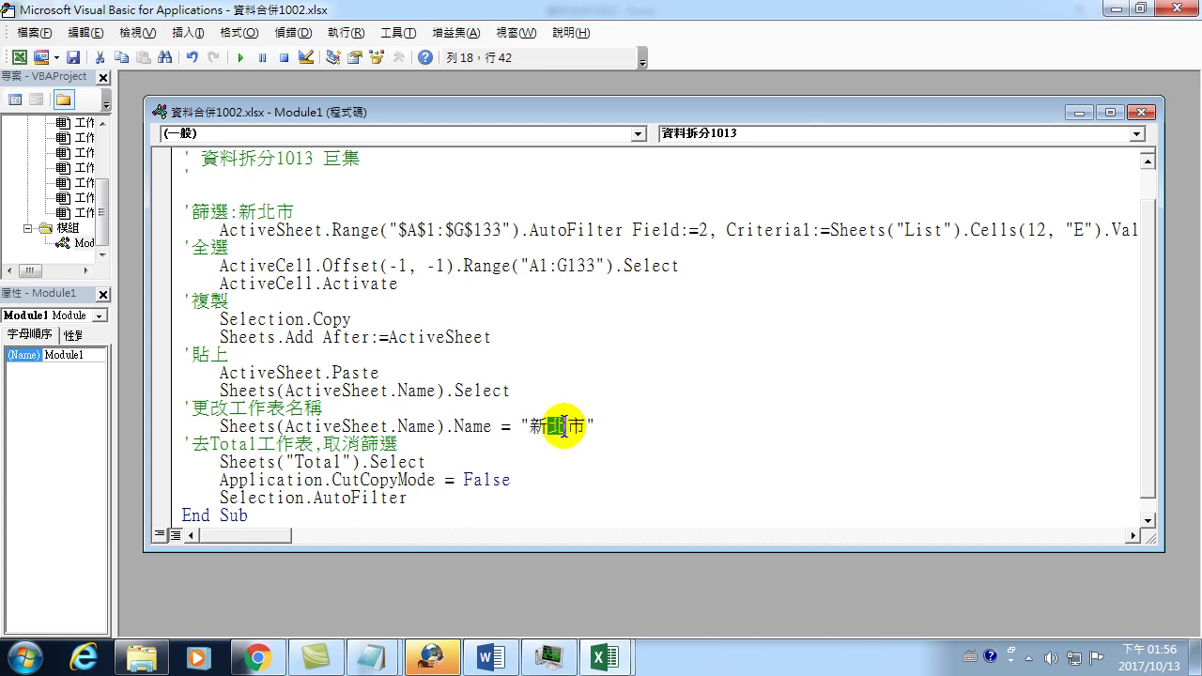
{"action": "left_click_drag", "start_coordinate": [830, 230], "coordinate": [1193, 246]}
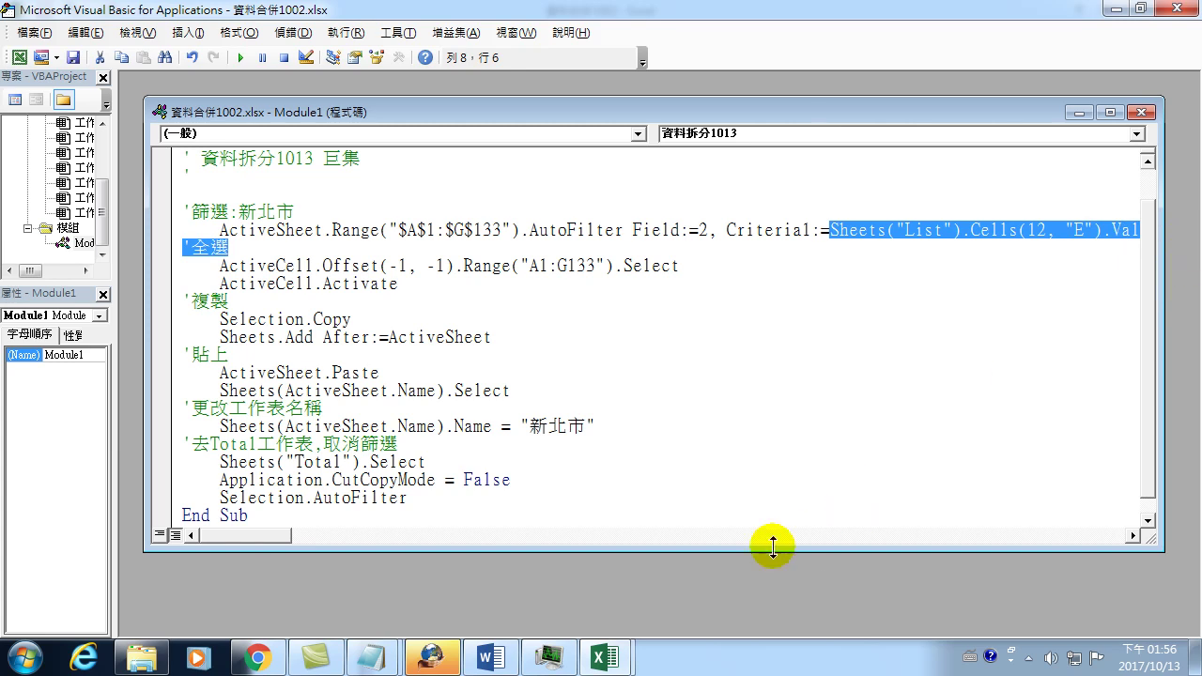
- Paste Sheets("List").Cells(12, "E").Value over 新北市 as the new sheet's name
{"action": "left_click_drag", "start_coordinate": [262, 534], "coordinate": [287, 535]}
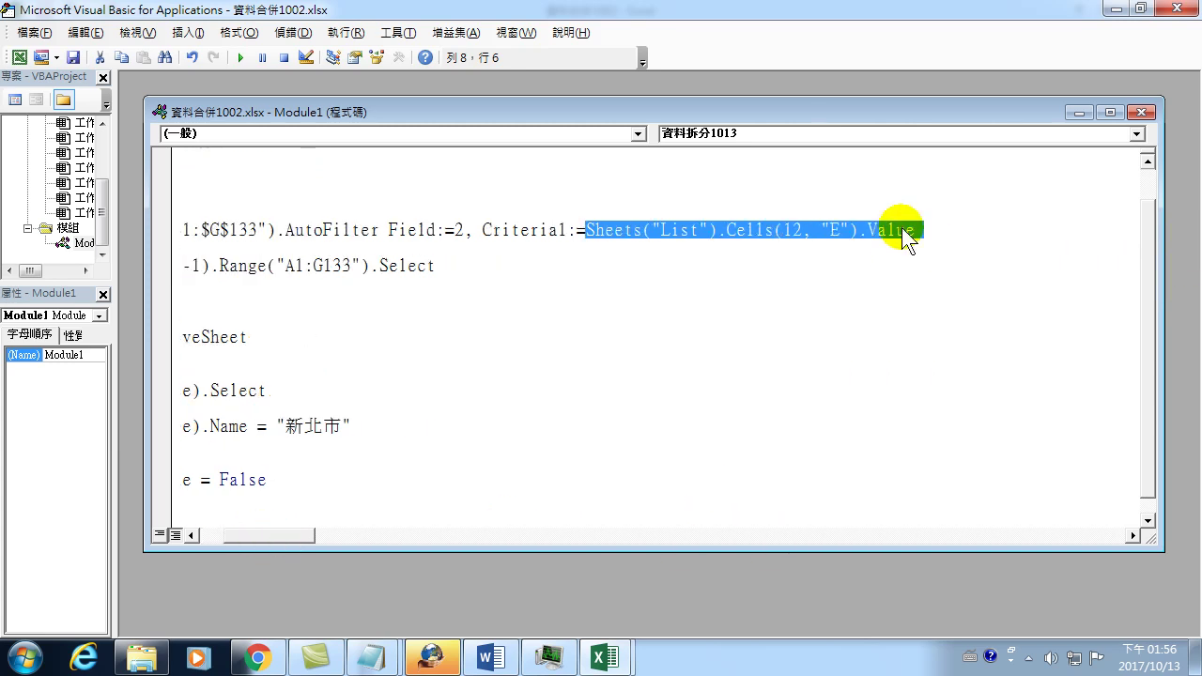
{"action": "mouse_move", "coordinate": [630, 234]}
{"action": "left_mouse_down"}
{"action": "mouse_move", "coordinate": [571, 230]}
{"action": "mouse_move", "coordinate": [1153, 235]}
{"action": "left_mouse_up"}
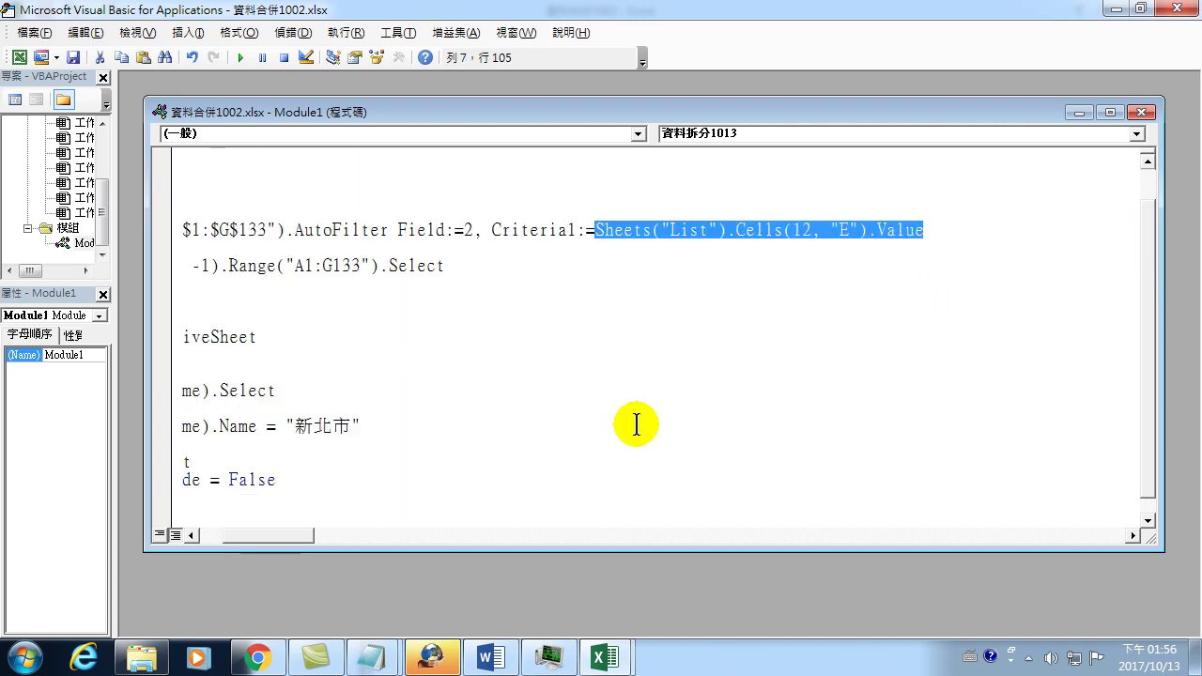
{"action": "left_click_drag", "start_coordinate": [282, 426], "coordinate": [386, 425]}
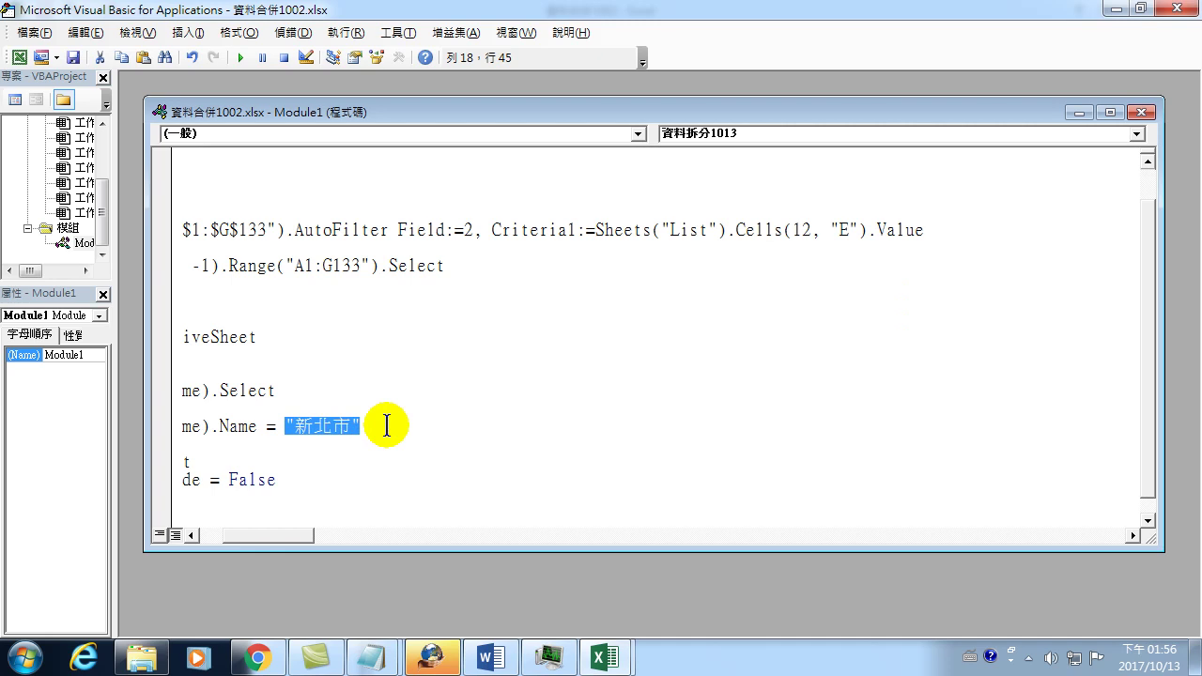
{"action": "type", "text": "Sheets(\"List\").Cells(12, \"E\").Value"}
{"action": "left_click_drag", "start_coordinate": [307, 536], "coordinate": [257, 534]}
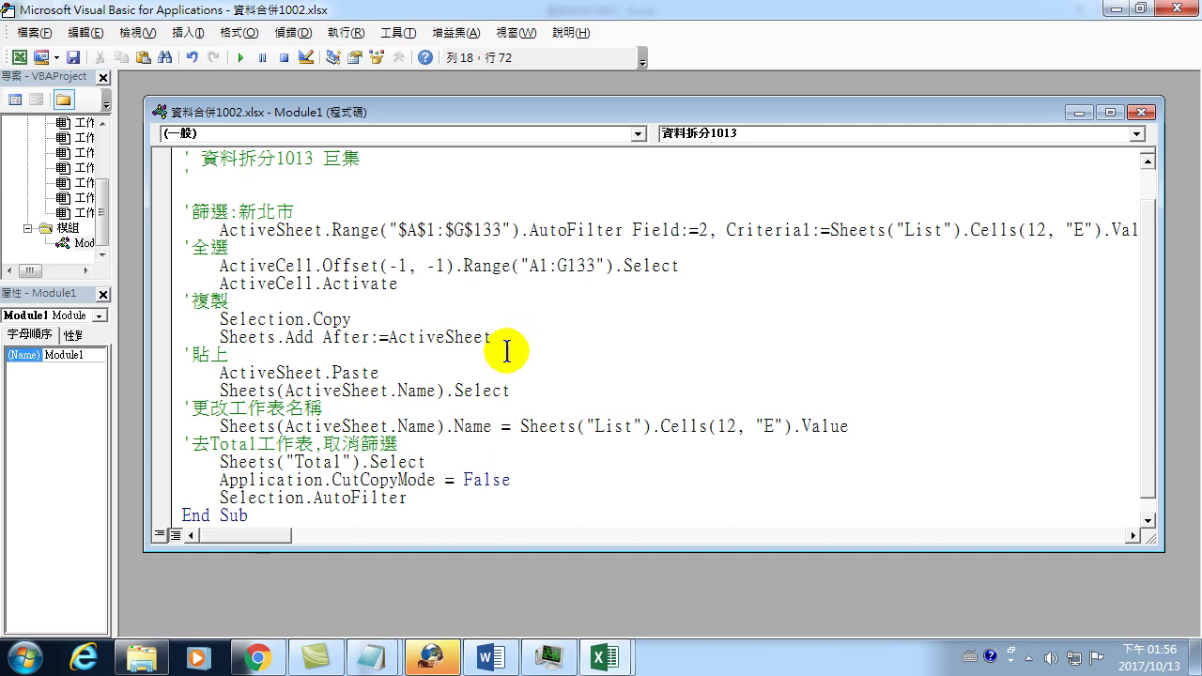
- Back in Excel, delete the old 新北市 sheet so Total is the last sheet
{"action": "left_click", "coordinate": [1174, 9]}
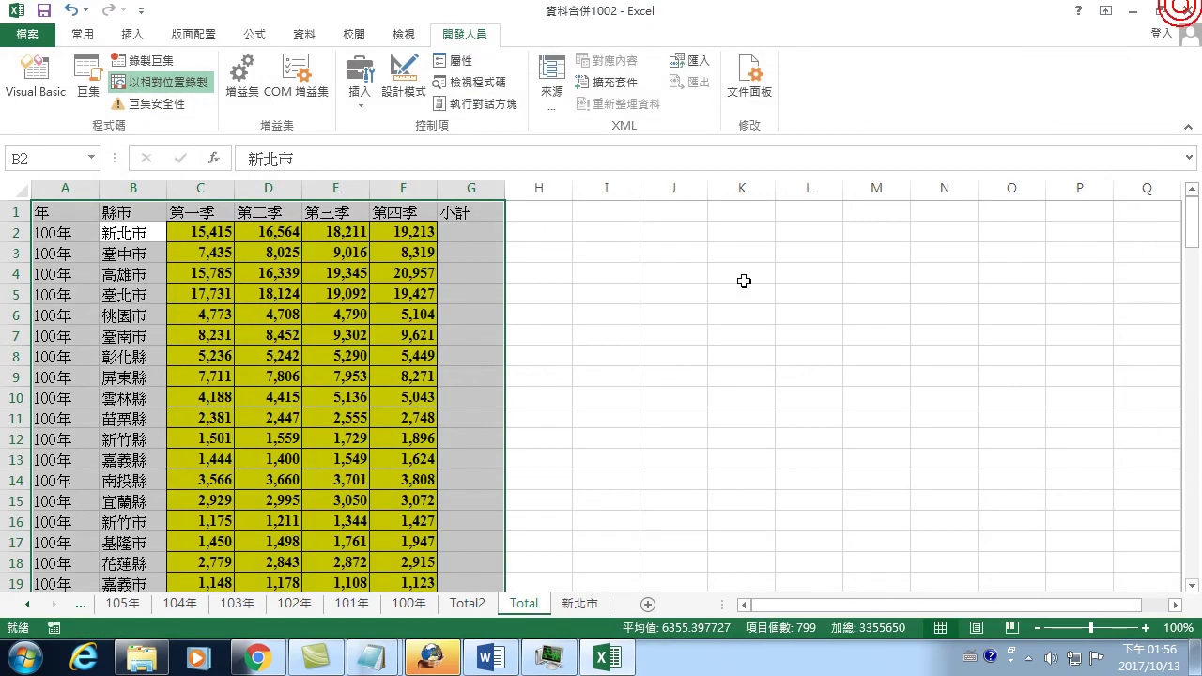
{"action": "left_click", "coordinate": [321, 377]}
{"action": "left_click", "coordinate": [138, 235]}
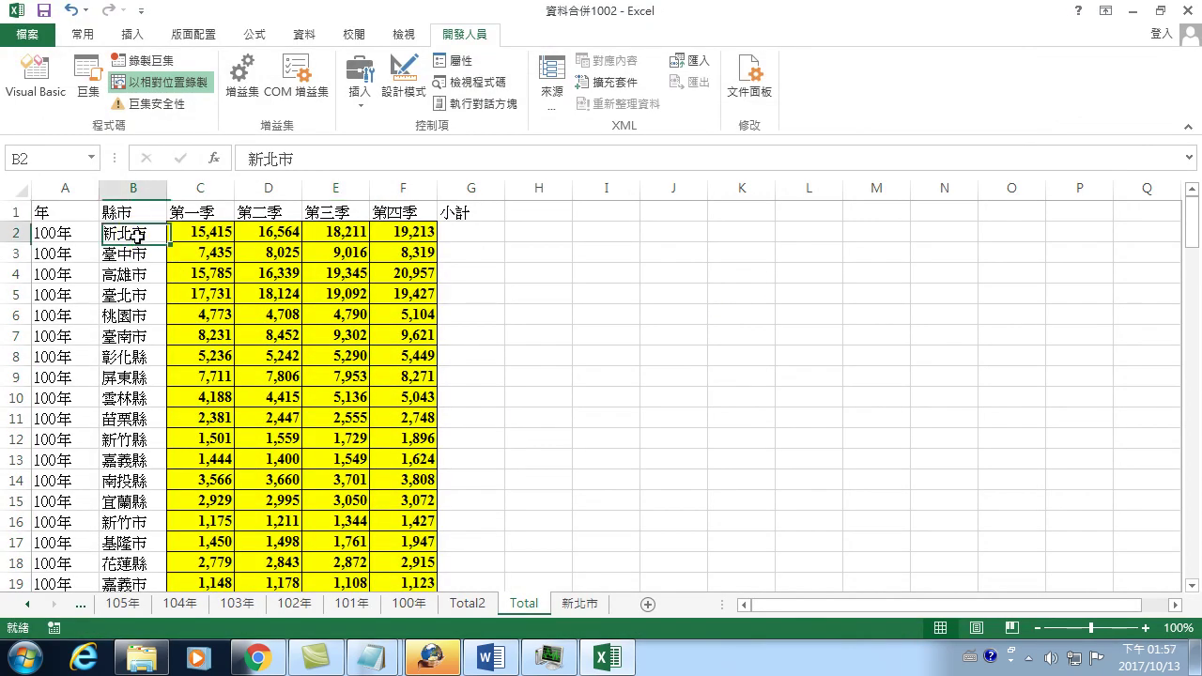
{"action": "right_click", "coordinate": [582, 605]}
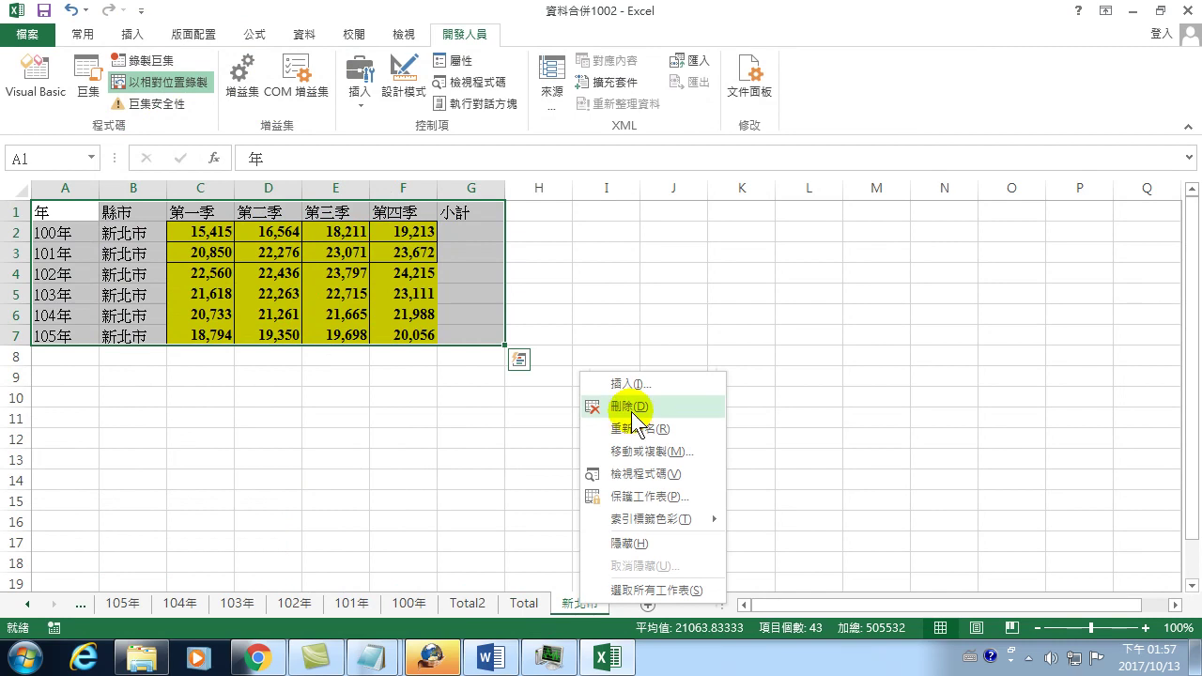
{"action": "left_click", "coordinate": [632, 407]}
{"action": "left_click", "coordinate": [561, 373]}
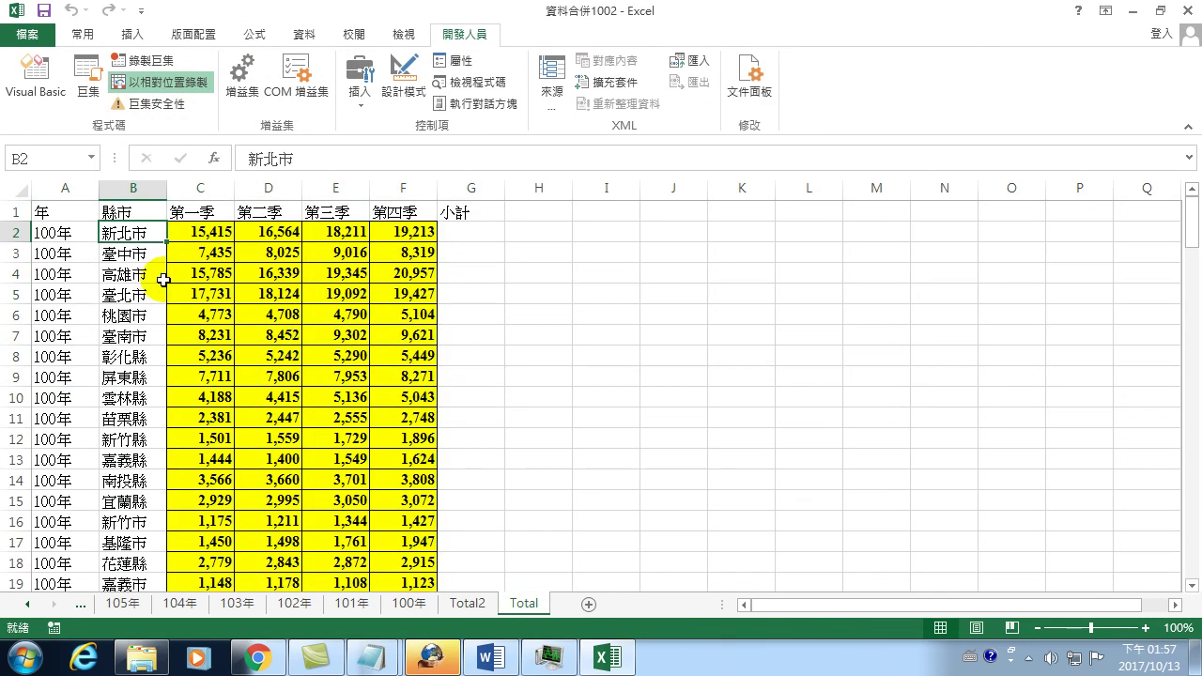
{"action": "left_click", "coordinate": [207, 332]}
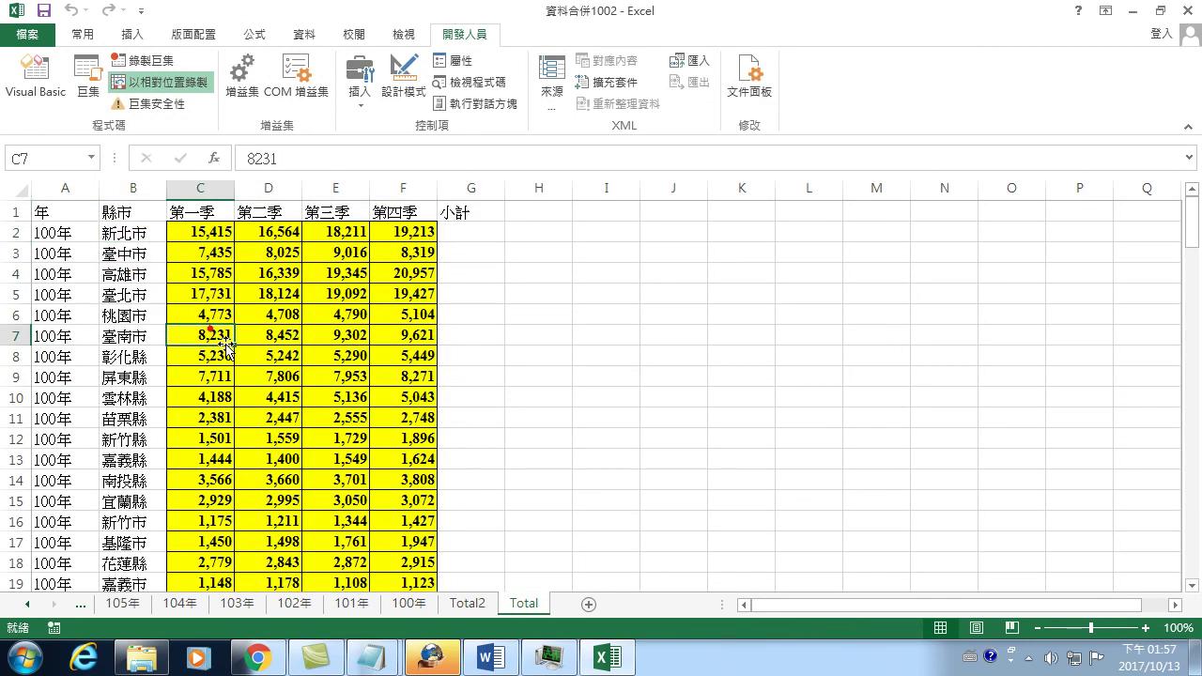
{"action": "left_click", "coordinate": [127, 235]}
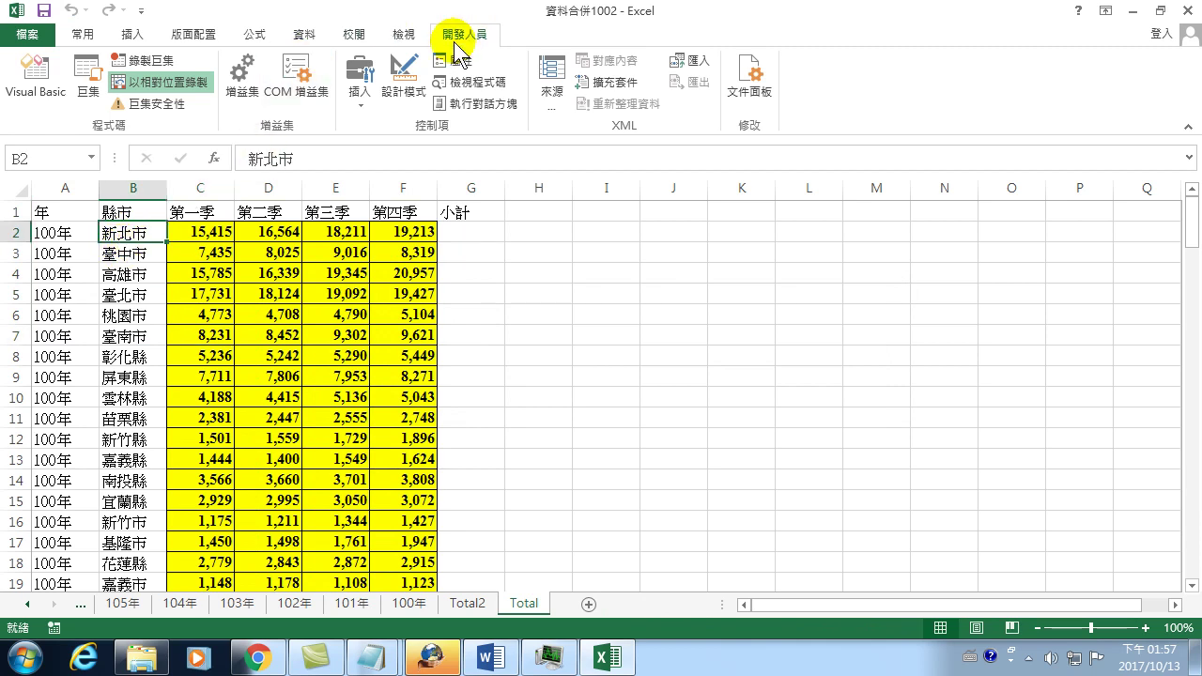
- Run the 資料拆分1013 macro, check the recreated 新北市 sheet, and return to Total
{"action": "left_click", "coordinate": [89, 80]}
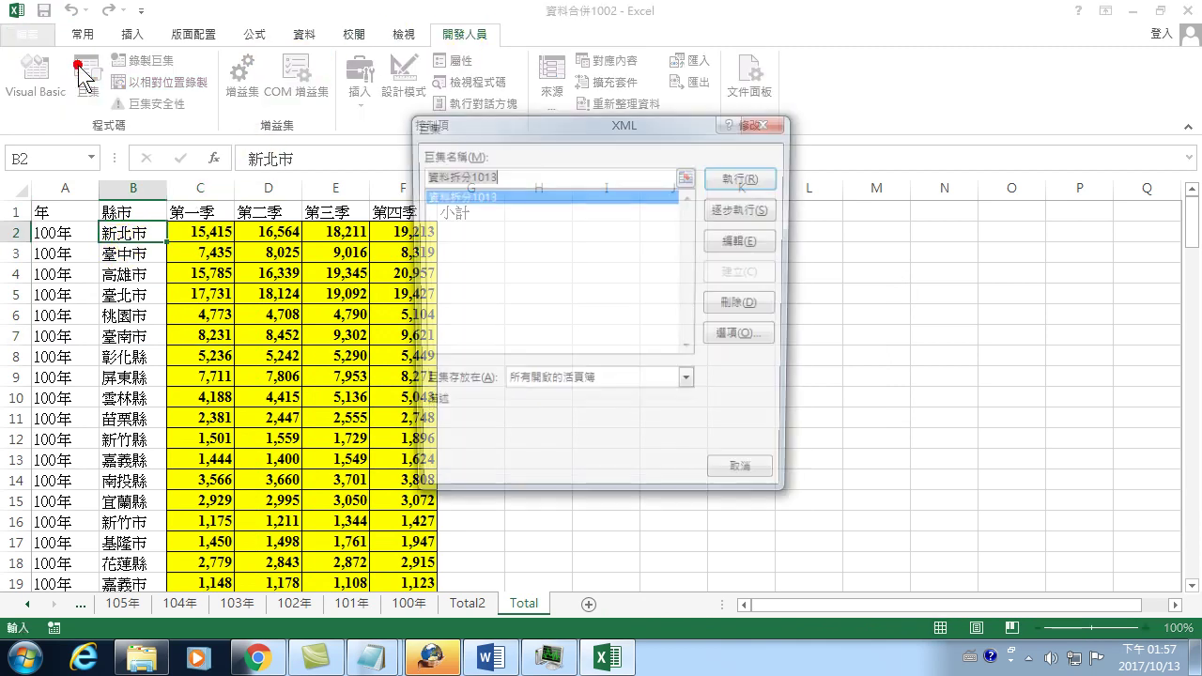
{"action": "left_click", "coordinate": [741, 174]}
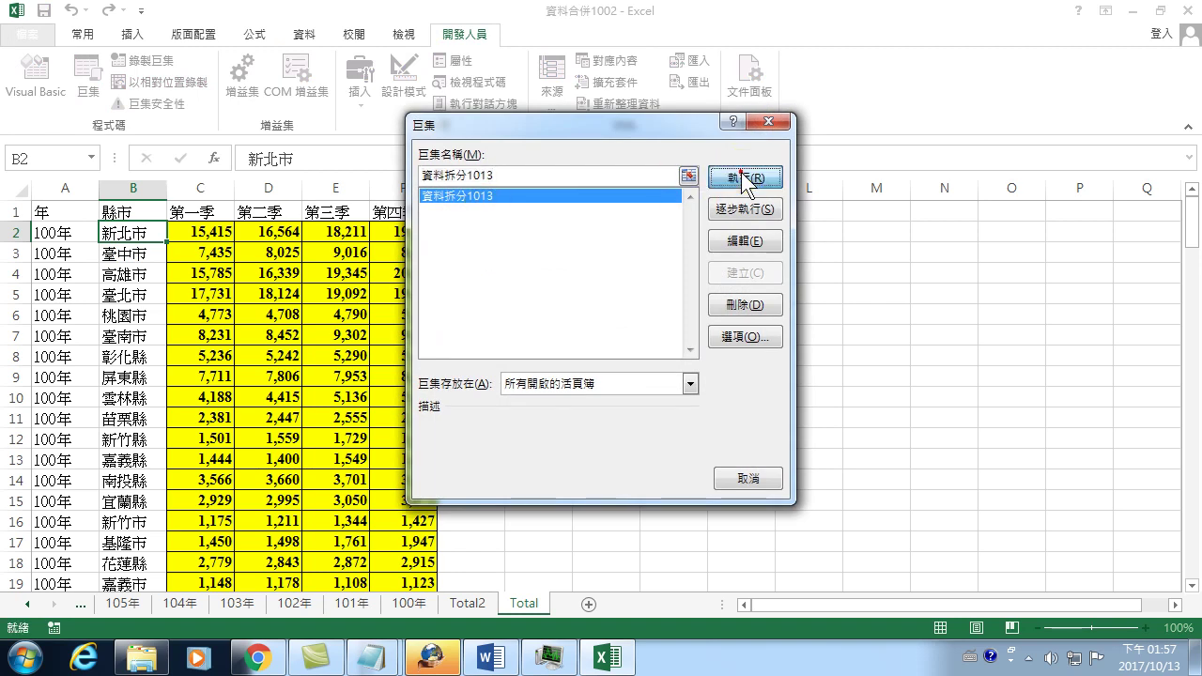
{"action": "left_click", "coordinate": [580, 603]}
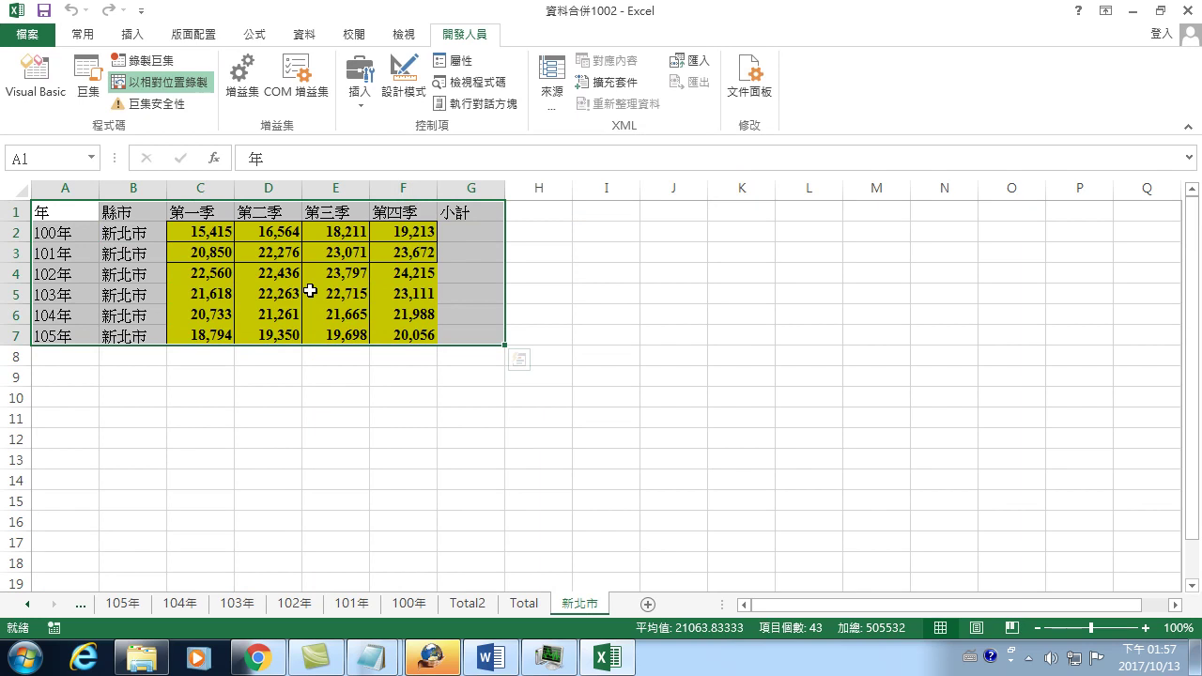
{"action": "left_click", "coordinate": [523, 603]}
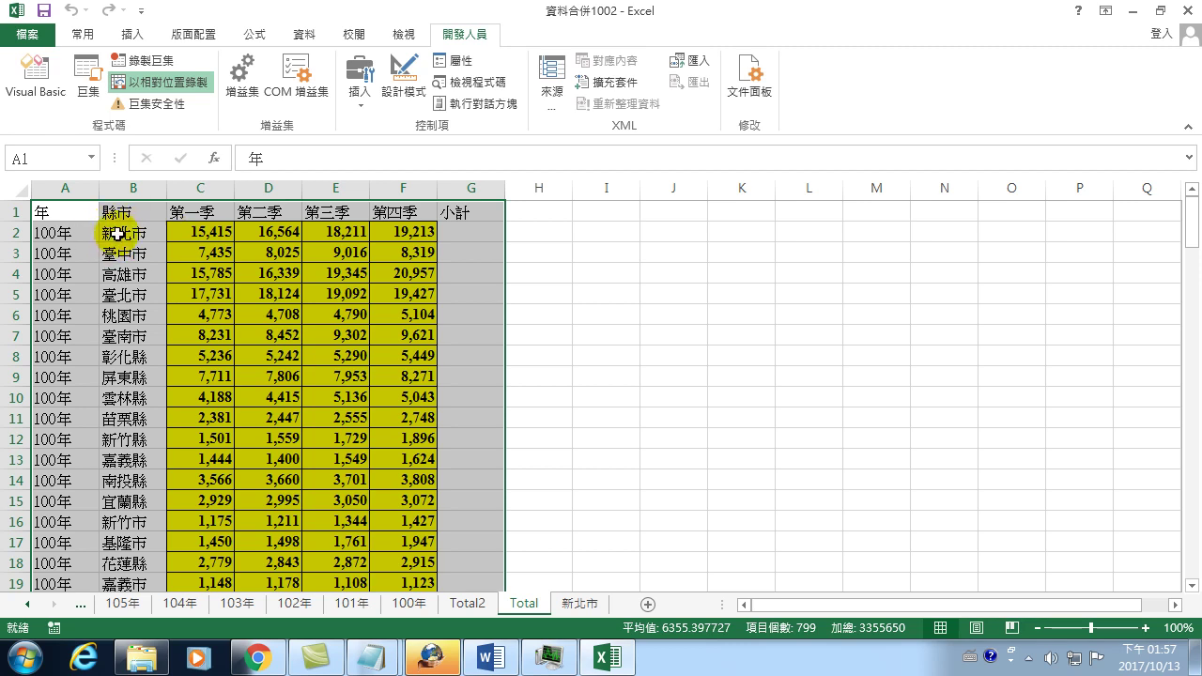
{"action": "left_click", "coordinate": [113, 234]}
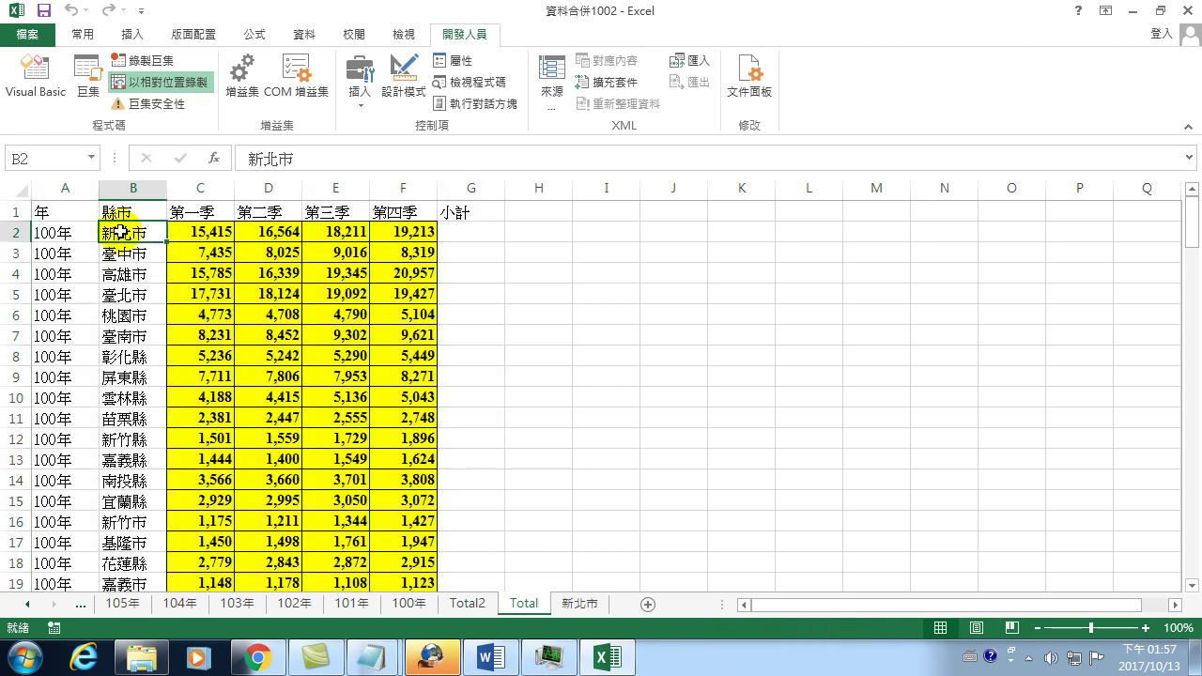